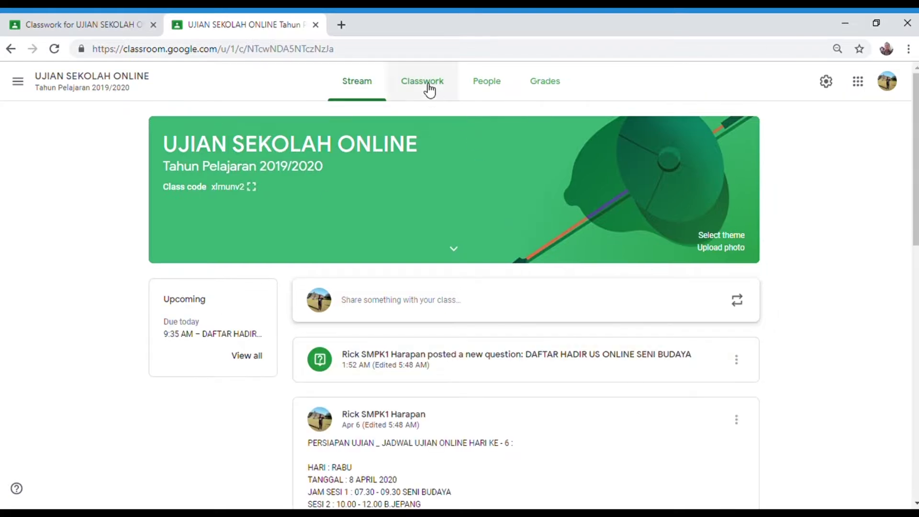
Check the student answers to the DAFTAR HADIR US ONLINE SENI BUDAYA attendance question and return to the class stream.
{"action": "left_click", "coordinate": [609, 367]}
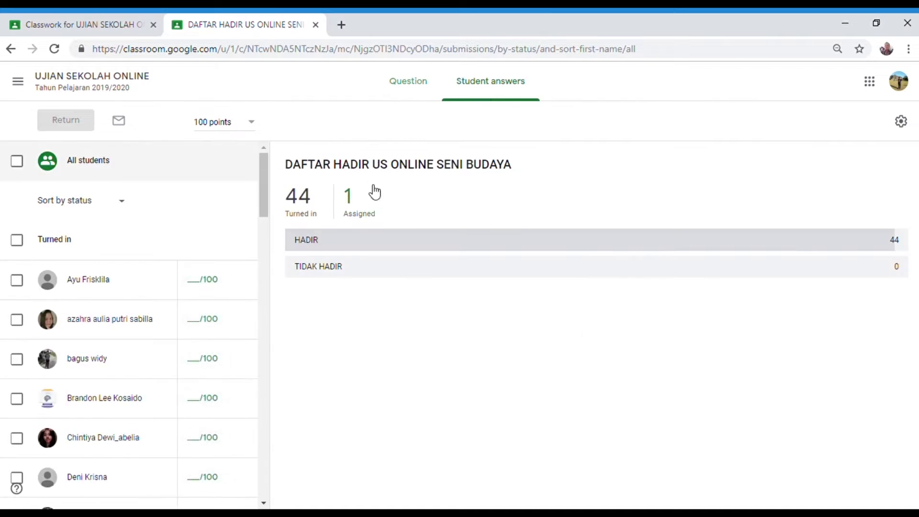
{"action": "left_click", "coordinate": [10, 48]}
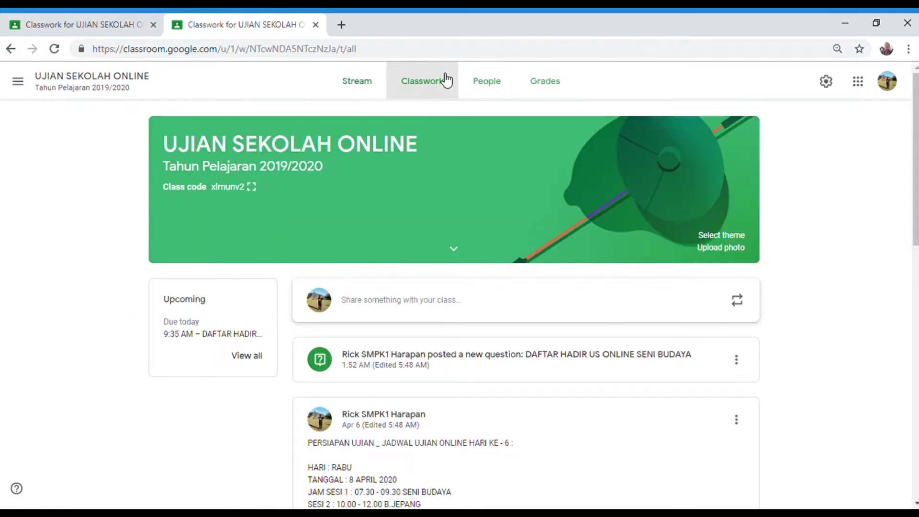
Create a quiz assignment in the class's classwork titled UJIAN SEKOLAH ONLINE SENI BUDAYA 2020.
{"action": "left_click", "coordinate": [445, 79]}
{"action": "left_click", "coordinate": [257, 128]}
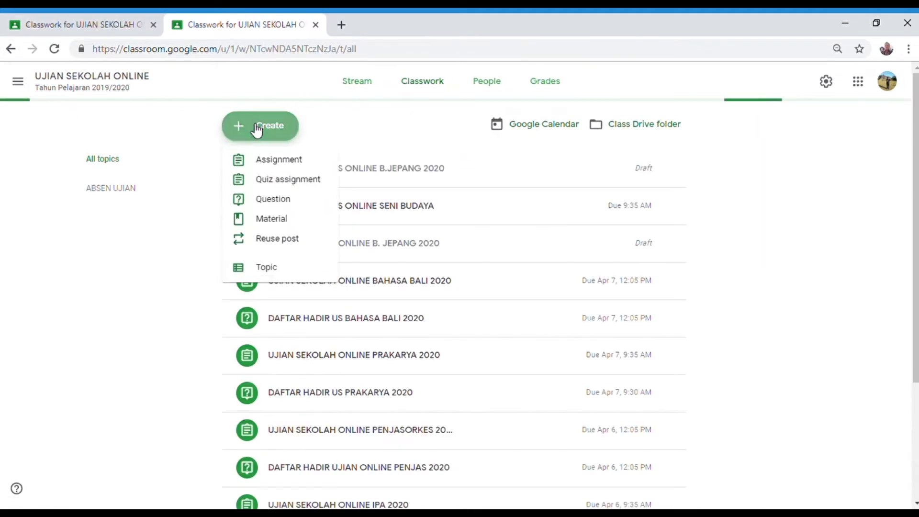
{"action": "left_click", "coordinate": [281, 180]}
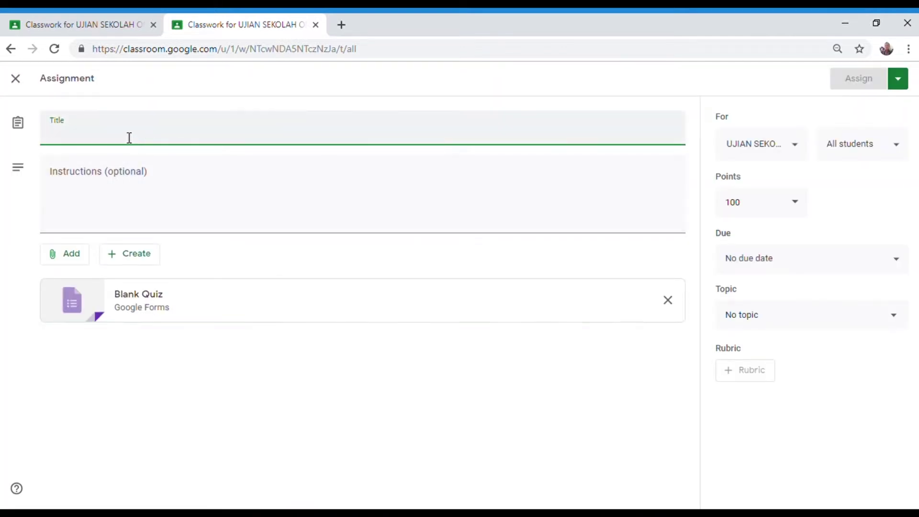
{"action": "type", "text": "UJIAN SEKOLAH ONLINE SENI BUDAYA 2020"}
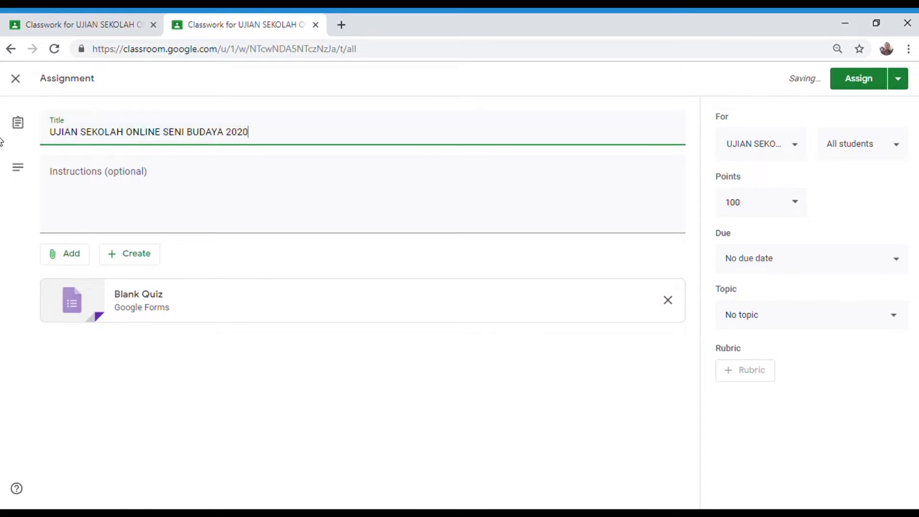
Paste the prepared exam rules into the assignment's instructions, from "Perhatian!" through the six numbered rules to "Good Luck".
{"action": "left_click", "coordinate": [80, 192]}
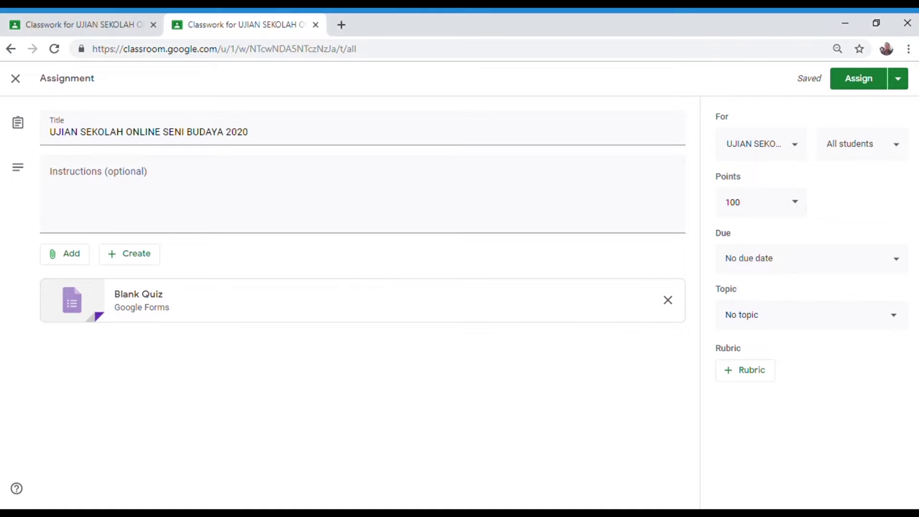
{"action": "left_click", "coordinate": [80, 207]}
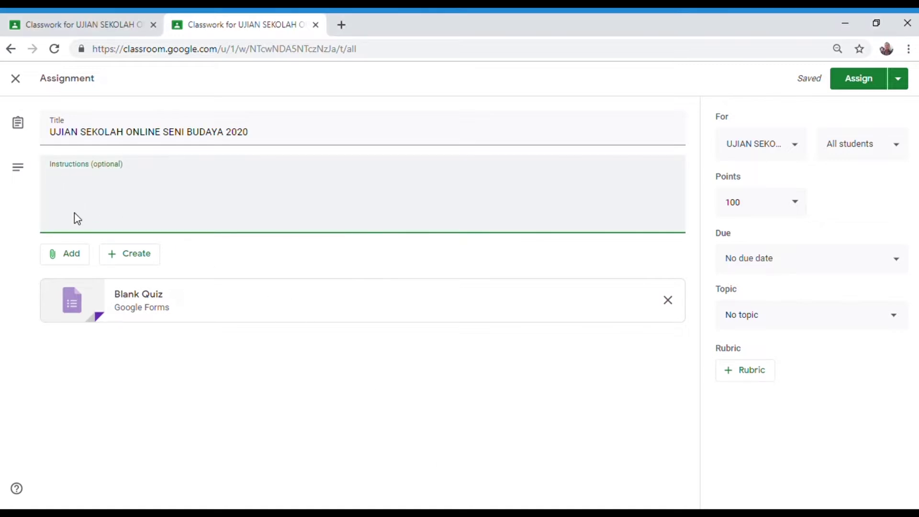
{"action": "key", "text": "ctrl+v"}
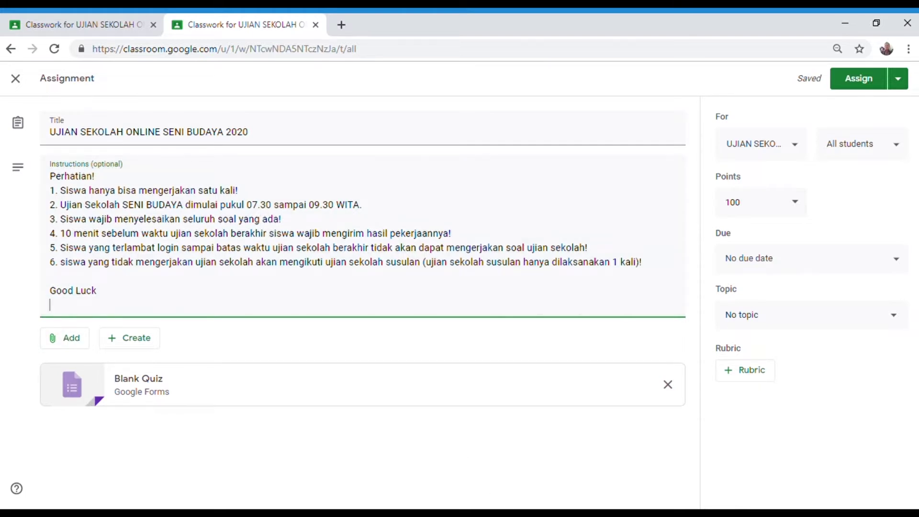
{"action": "left_click", "coordinate": [514, 382]}
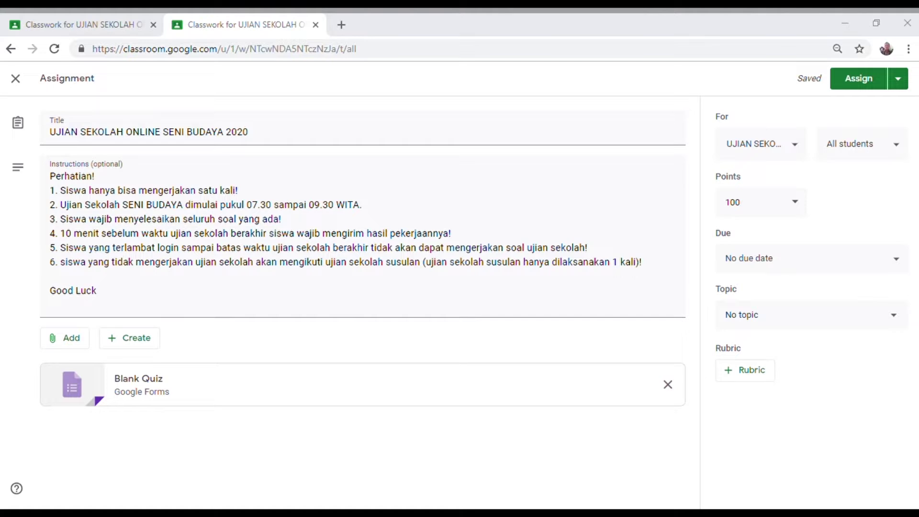
{"action": "left_click", "coordinate": [235, 337]}
{"action": "left_click", "coordinate": [64, 339]}
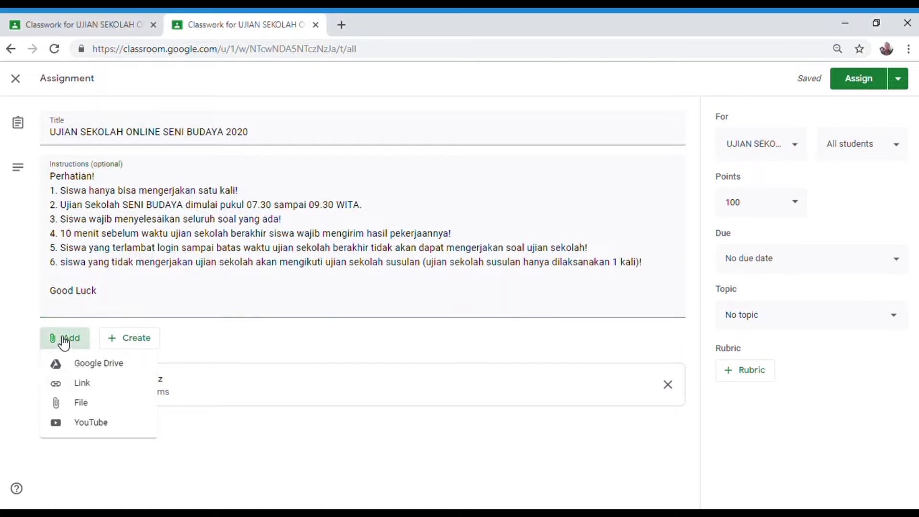
{"action": "left_click", "coordinate": [76, 386]}
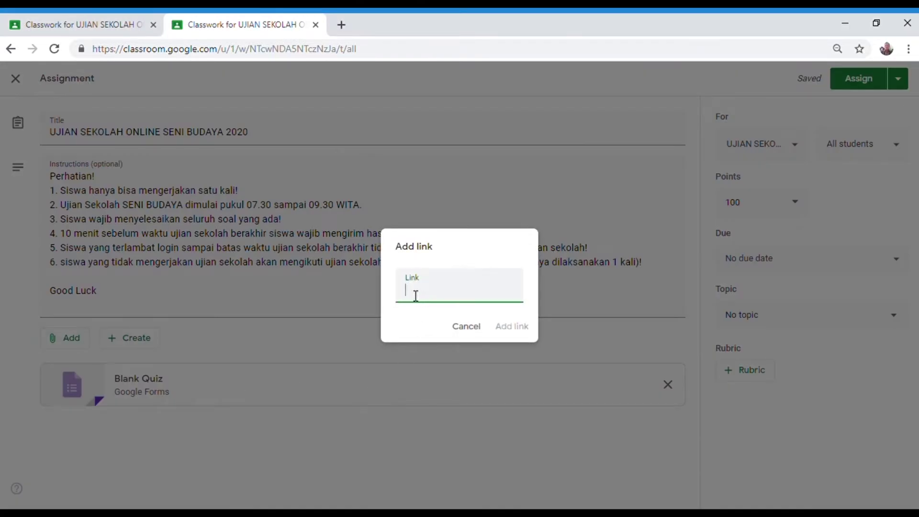
{"action": "key", "text": "ctrl+v"}
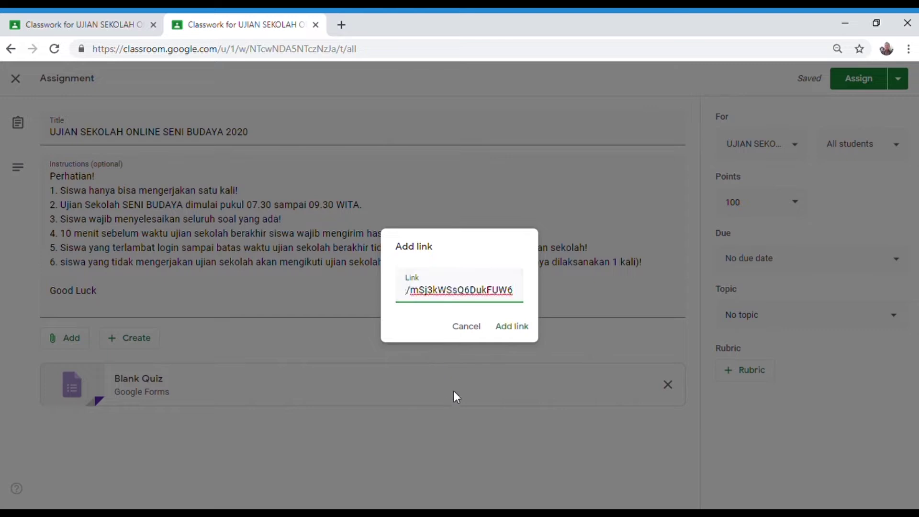
{"action": "left_click", "coordinate": [526, 327]}
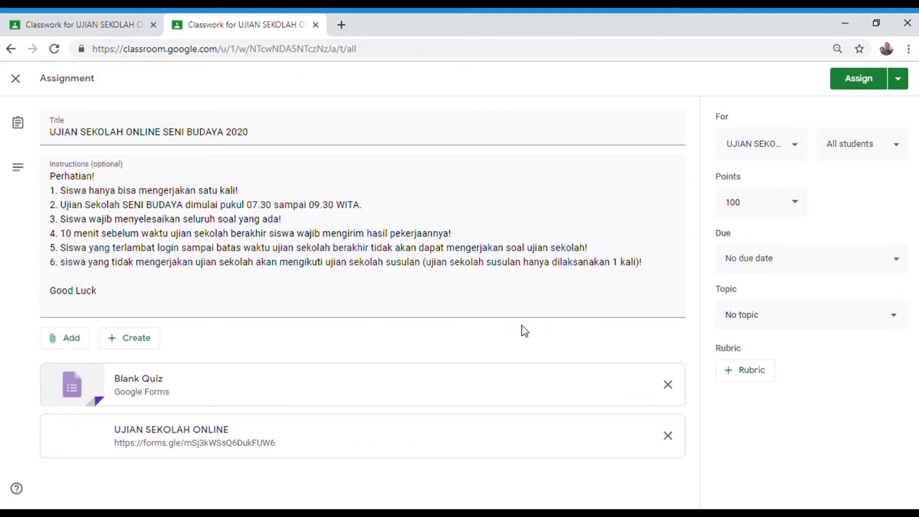
{"action": "left_click", "coordinate": [668, 384]}
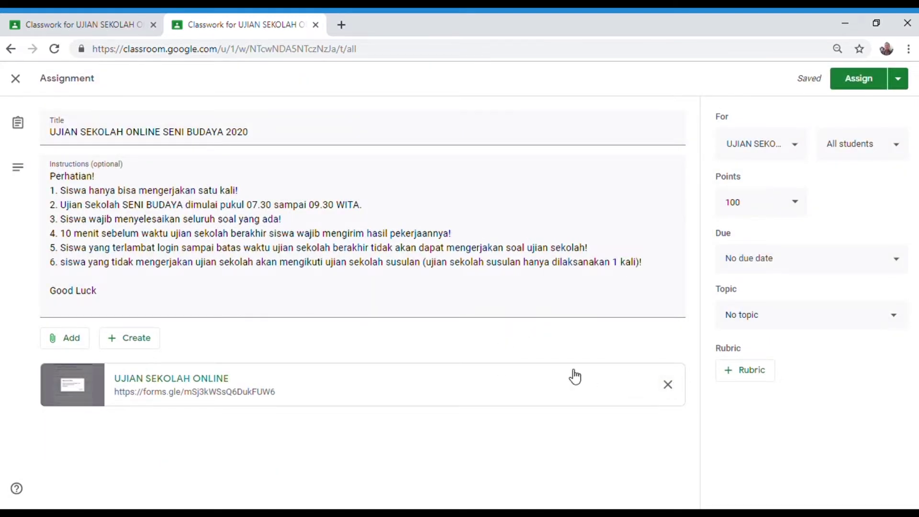
Review which classes and students the assignment is for, leaving the selection as it is.
{"action": "left_click", "coordinate": [798, 150]}
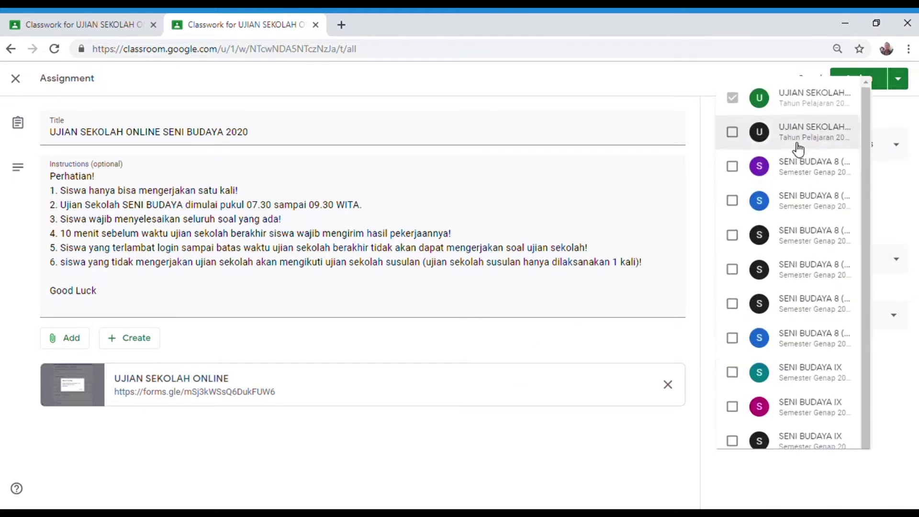
{"action": "left_click", "coordinate": [601, 338]}
{"action": "left_click", "coordinate": [878, 149]}
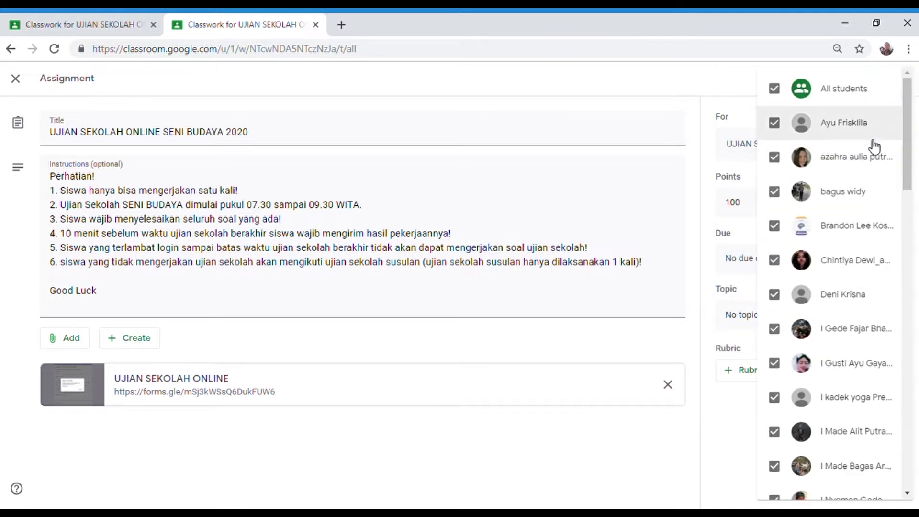
{"action": "left_click", "coordinate": [652, 461]}
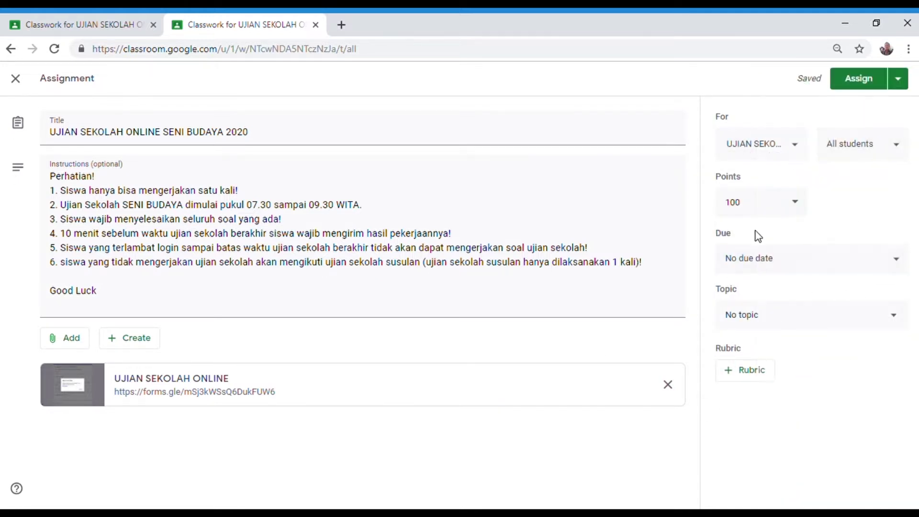
Set the assignment's due date to Apr 8, 2020 at 09:30 AM and assign it to the class.
{"action": "left_click", "coordinate": [762, 266]}
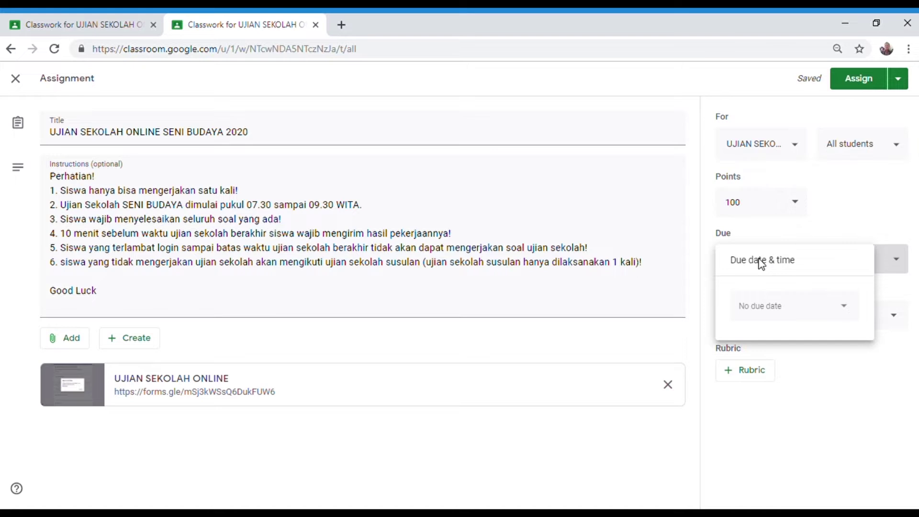
{"action": "left_click", "coordinate": [771, 310]}
{"action": "left_click", "coordinate": [801, 382]}
{"action": "left_click", "coordinate": [781, 351]}
{"action": "type", "text": "09:30 AM"}
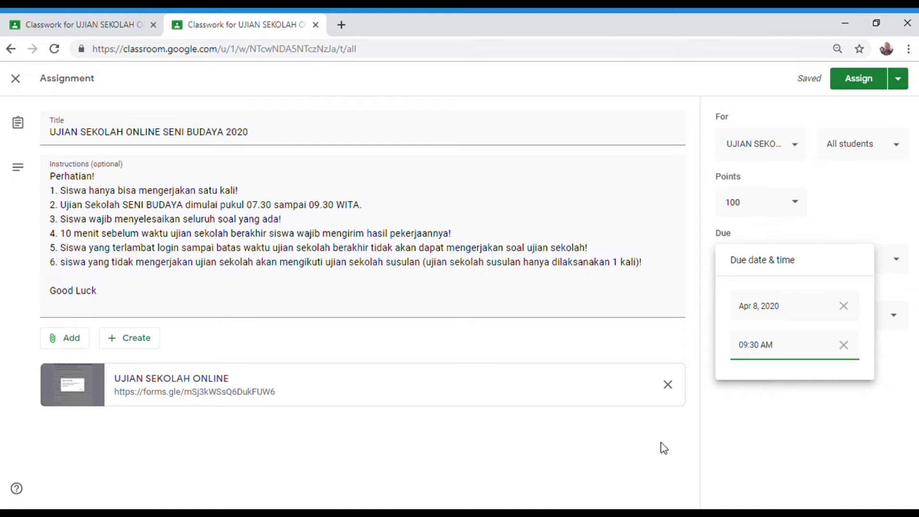
{"action": "left_click", "coordinate": [664, 449]}
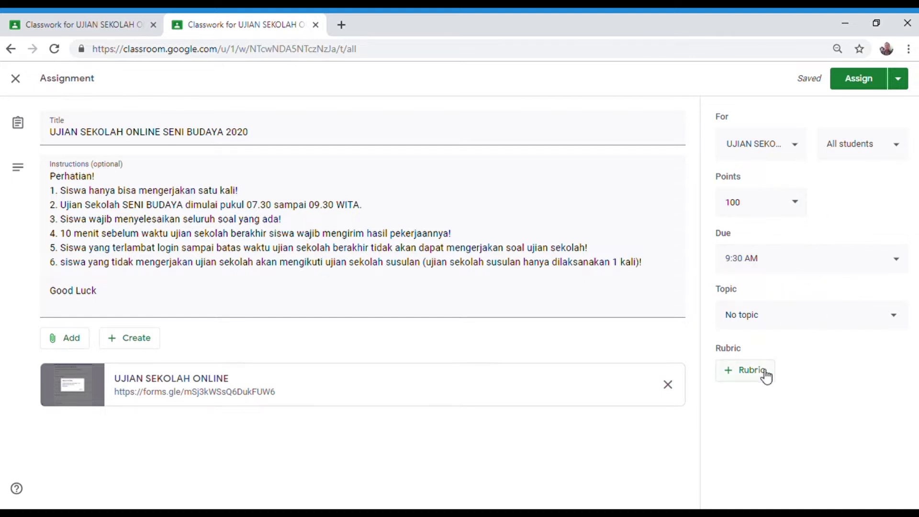
{"action": "left_click", "coordinate": [800, 265]}
{"action": "left_click", "coordinate": [613, 468]}
{"action": "left_click", "coordinate": [857, 79]}
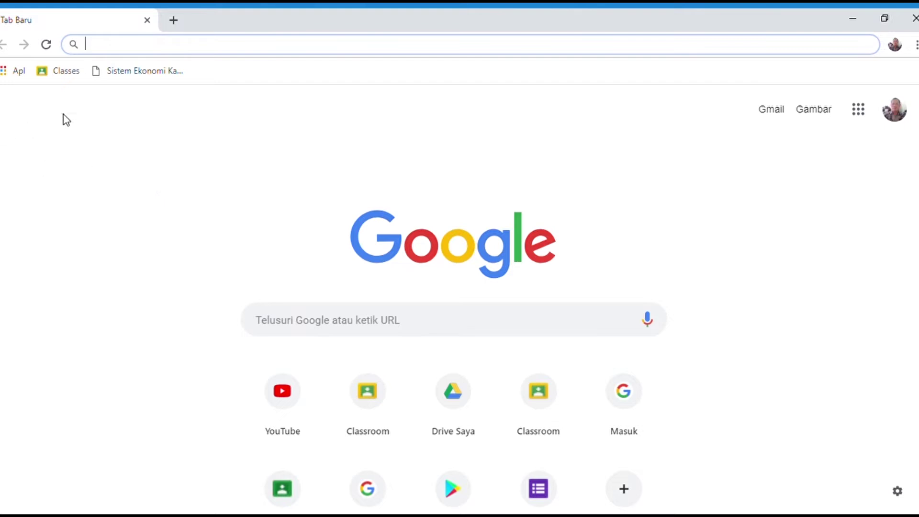
Open Google Classroom and go to the classwork list of the UJIAN SEKOLAH ONLINE class for Tahun Pelajaran 2019/2020.
{"action": "left_click", "coordinate": [57, 73]}
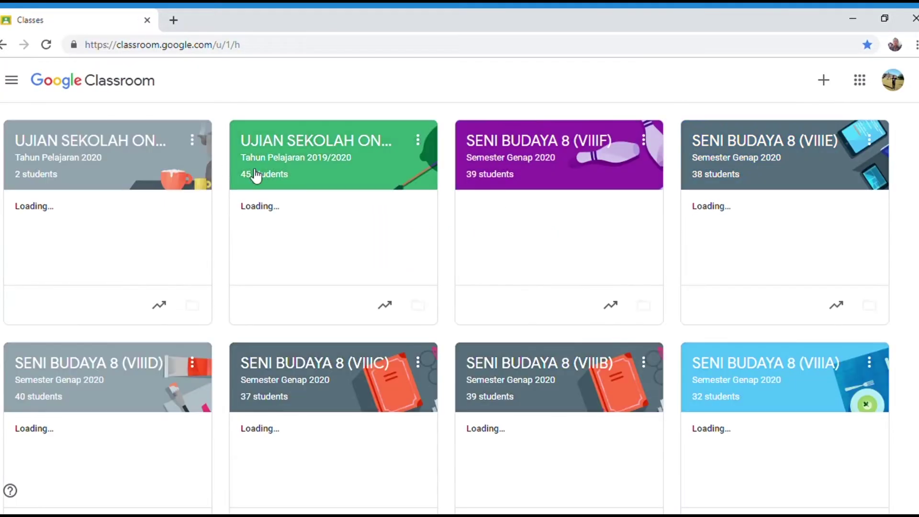
{"action": "left_click", "coordinate": [308, 157]}
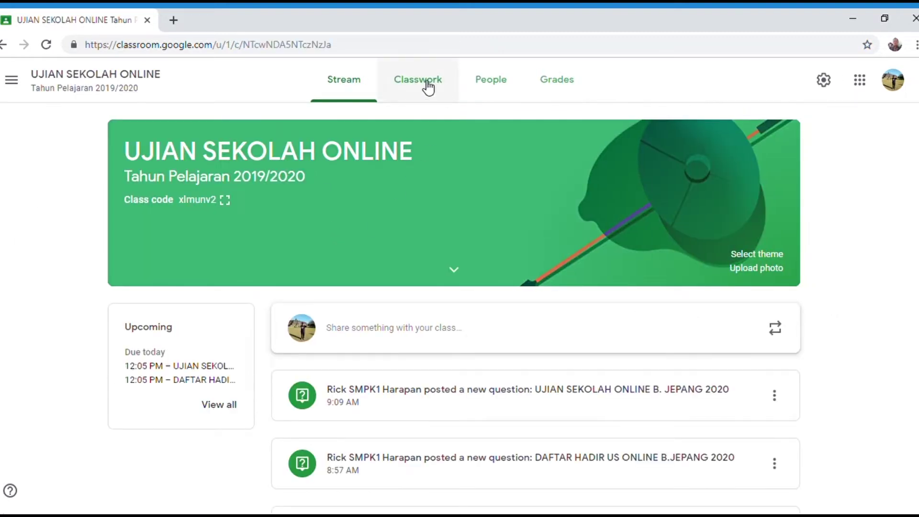
{"action": "left_click", "coordinate": [422, 82]}
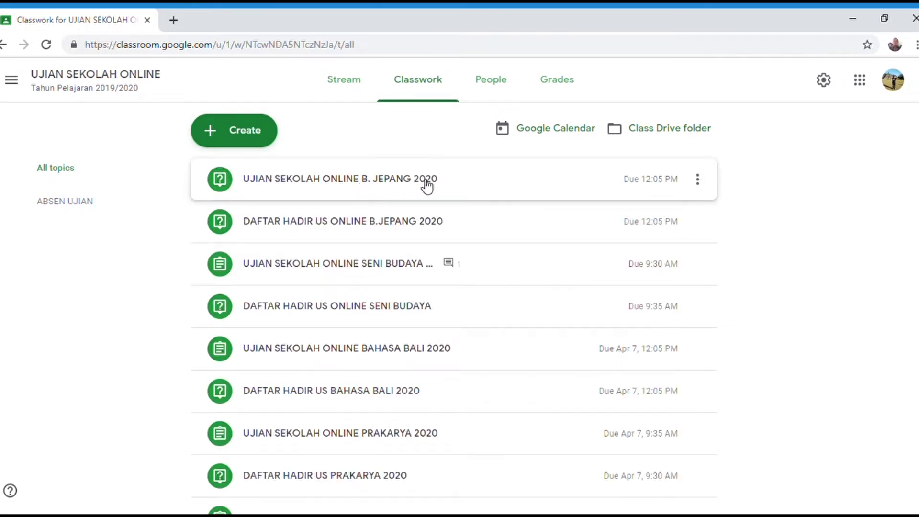
Expand the UJIAN SEKOLAH ONLINE SENI BUDAYA assignment to read its details and view its student work.
{"action": "left_click", "coordinate": [387, 272]}
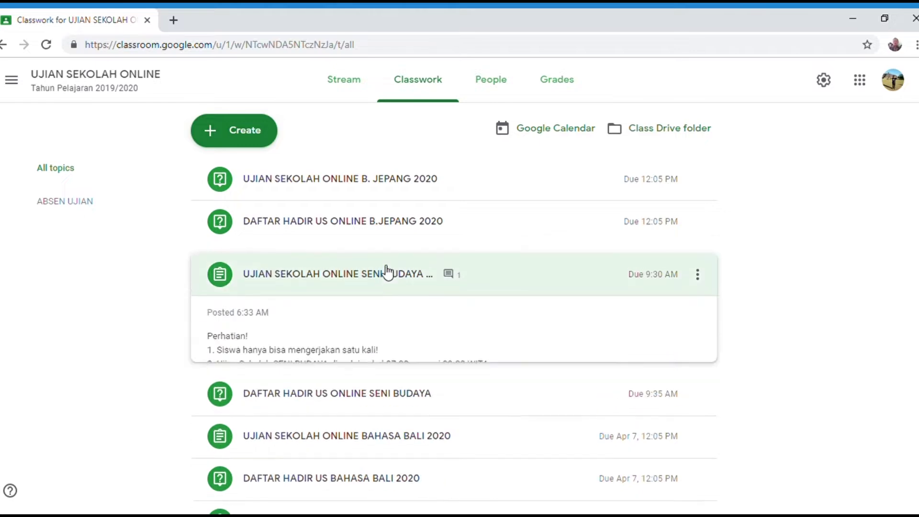
{"action": "scroll", "coordinate": [523, 359], "scroll_direction": "down", "scroll_amount": 2}
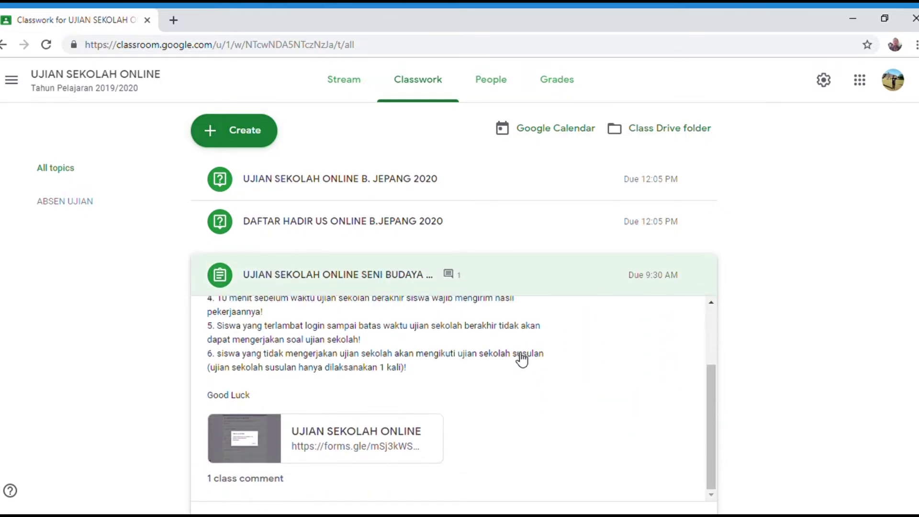
{"action": "scroll", "coordinate": [144, 422], "scroll_direction": "down", "scroll_amount": 4}
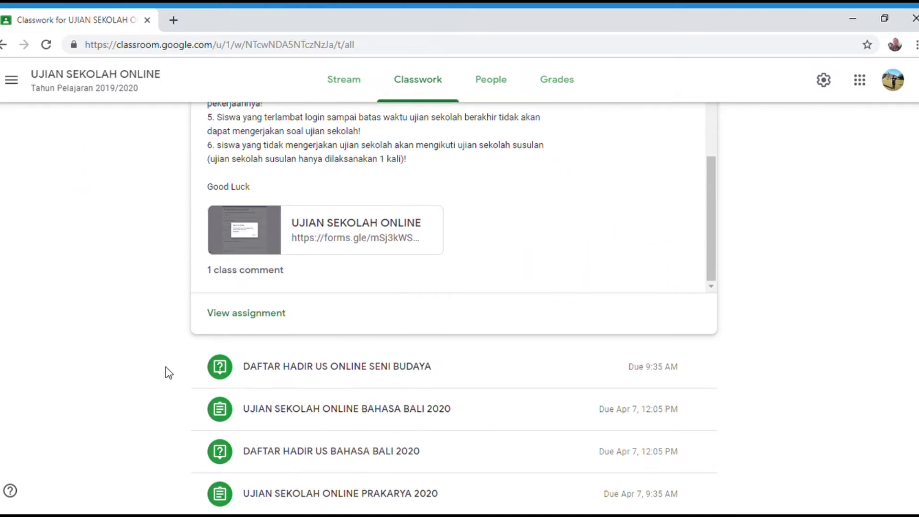
{"action": "left_click", "coordinate": [234, 314]}
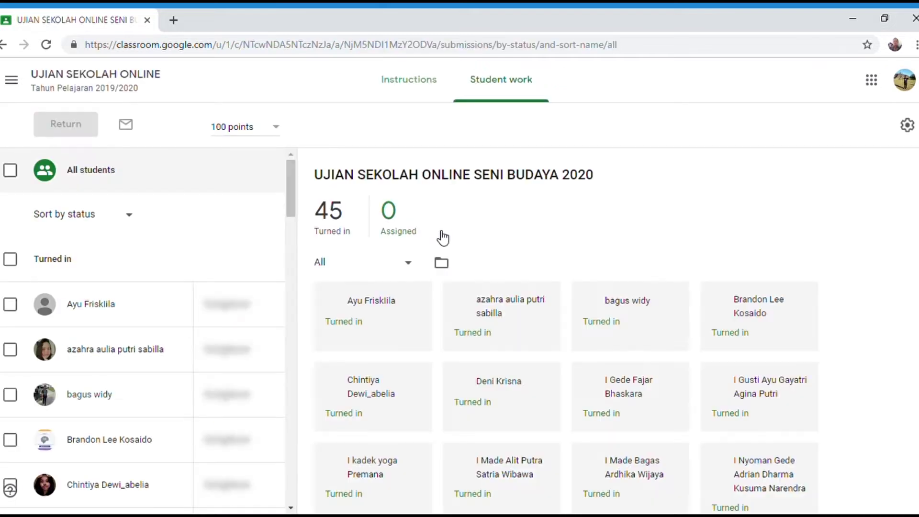
Show the assignment's instructions and open the attached UJIAN SEKOLAH ONLINE form.
{"action": "left_click", "coordinate": [414, 86]}
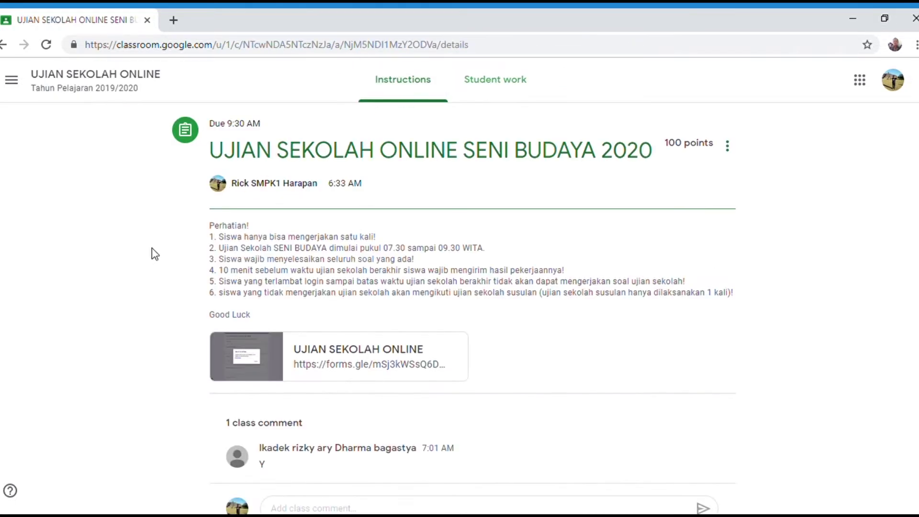
{"action": "scroll", "coordinate": [134, 276], "scroll_direction": "down", "scroll_amount": 1}
{"action": "left_click", "coordinate": [248, 327]}
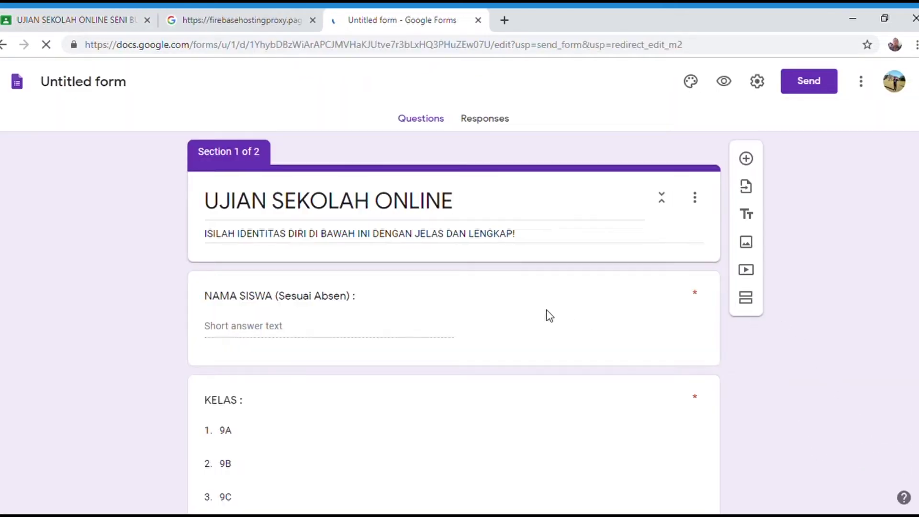
Look through the exam form, from the student identity fields to the multiple-choice art questions.
{"action": "scroll", "coordinate": [527, 310], "scroll_direction": "down", "scroll_amount": 20}
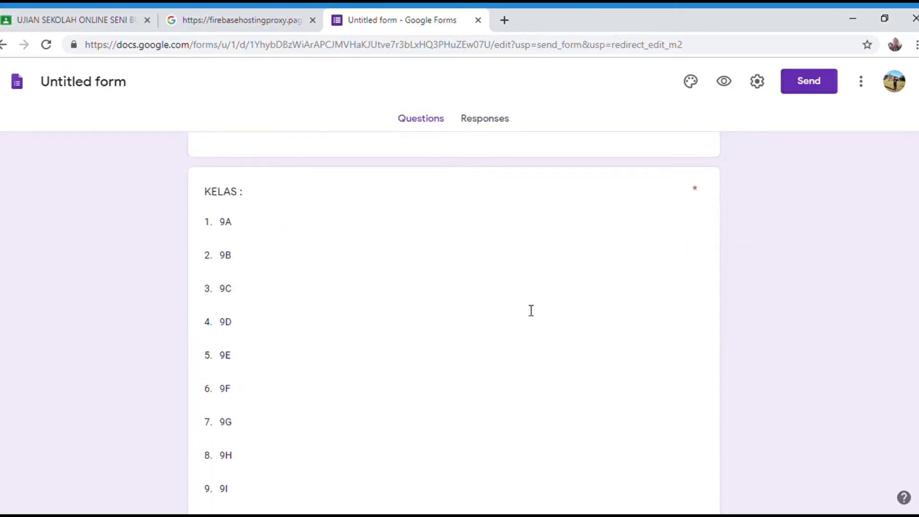
{"action": "scroll", "coordinate": [530, 310], "scroll_direction": "down", "scroll_amount": 20}
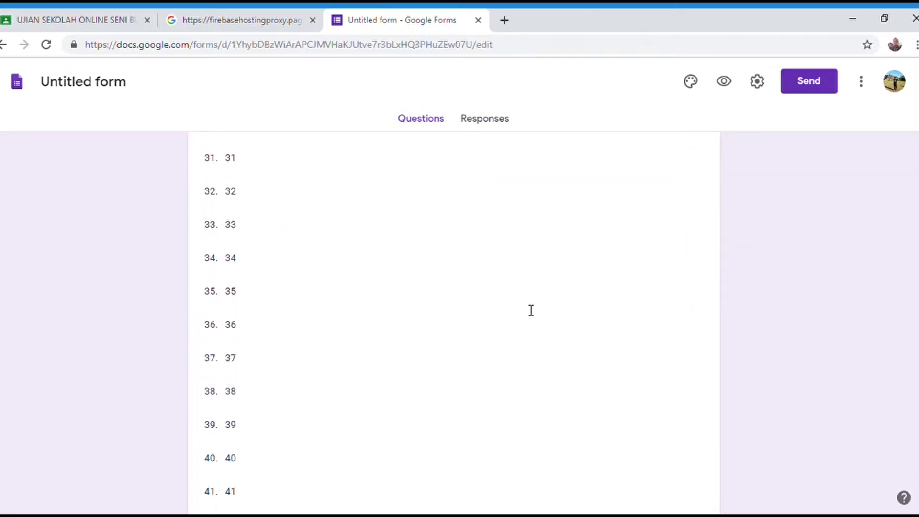
{"action": "scroll", "coordinate": [531, 311], "scroll_direction": "down", "scroll_amount": 5}
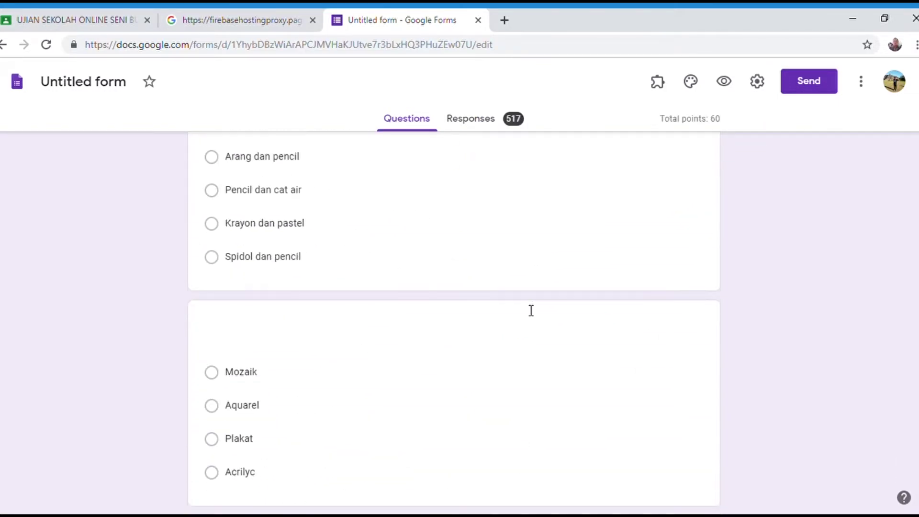
{"action": "scroll", "coordinate": [827, 265], "scroll_direction": "down", "scroll_amount": 2}
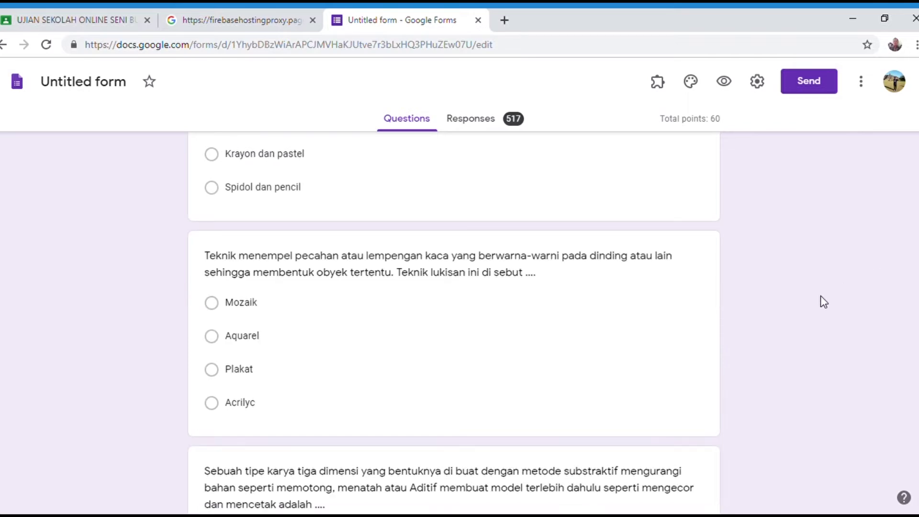
{"action": "scroll", "coordinate": [802, 323], "scroll_direction": "down", "scroll_amount": 1}
{"action": "scroll", "coordinate": [795, 332], "scroll_direction": "down", "scroll_amount": 20}
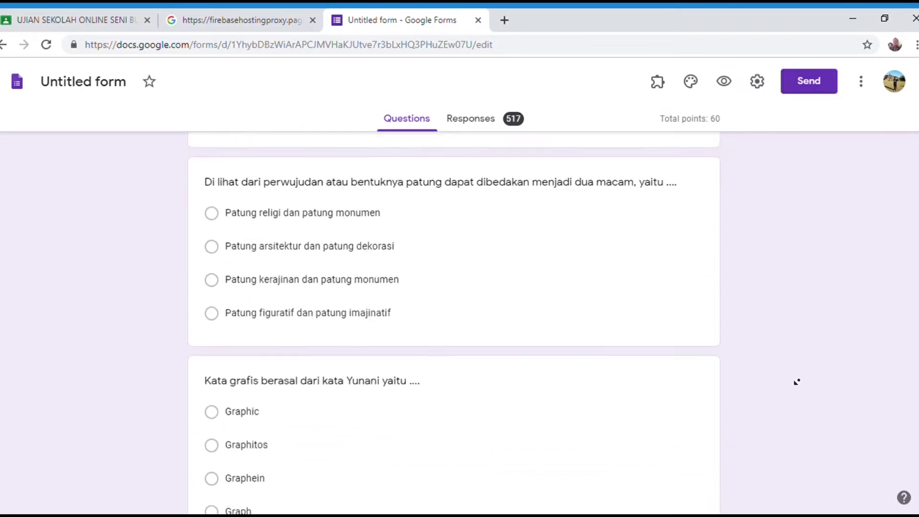
Open the exam form's responses and review the summary, including the score insights, class and attendance number charts, and per-question results.
{"action": "scroll", "coordinate": [796, 318], "scroll_direction": "down", "scroll_amount": 1}
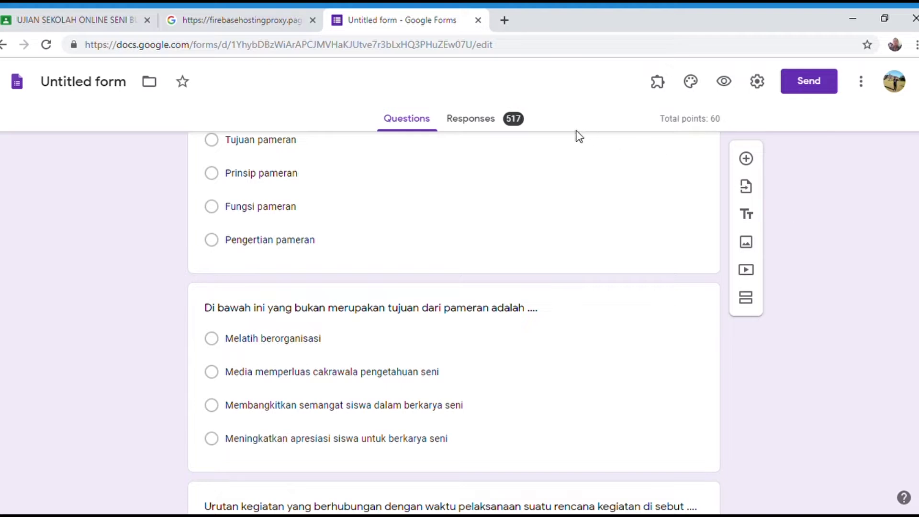
{"action": "left_click", "coordinate": [498, 128]}
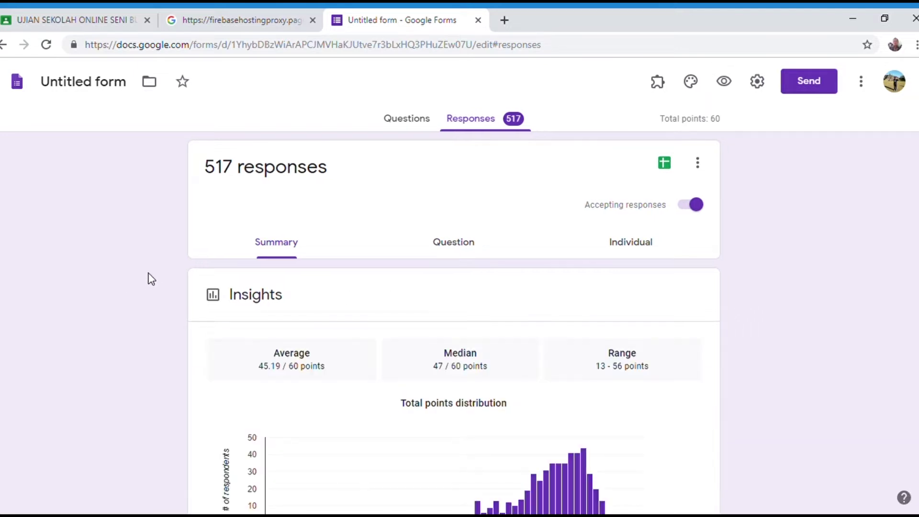
{"action": "scroll", "coordinate": [139, 286], "scroll_direction": "down", "scroll_amount": 4}
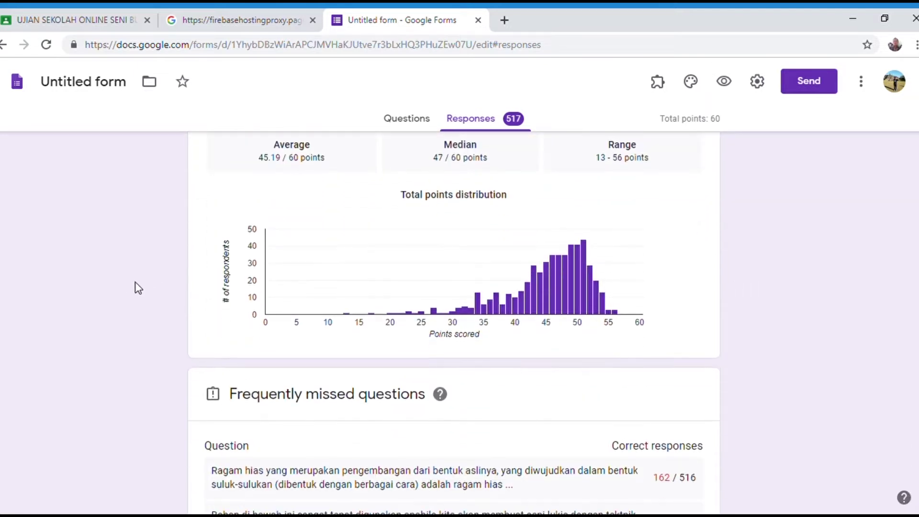
{"action": "scroll", "coordinate": [138, 287], "scroll_direction": "down", "scroll_amount": 20}
{"action": "scroll", "coordinate": [139, 287], "scroll_direction": "down", "scroll_amount": 12}
{"action": "scroll", "coordinate": [138, 287], "scroll_direction": "up", "scroll_amount": 12}
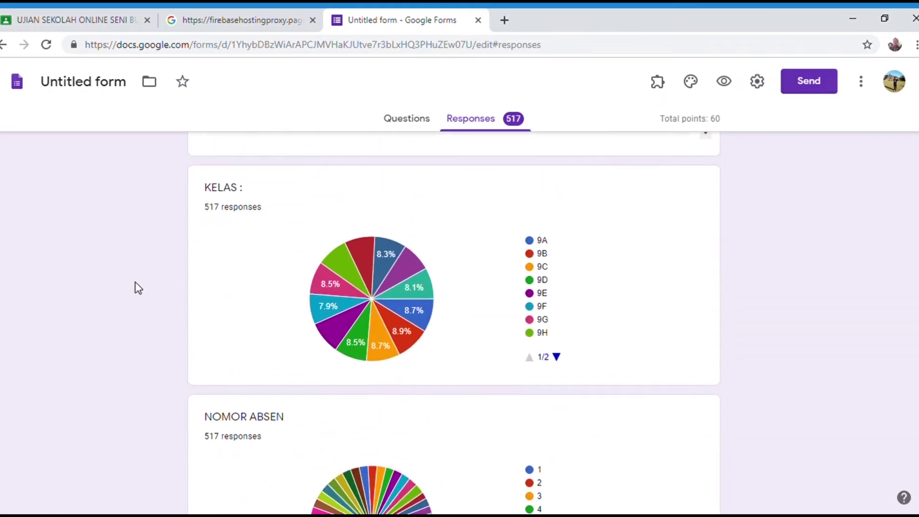
{"action": "scroll", "coordinate": [138, 287], "scroll_direction": "down", "scroll_amount": 20}
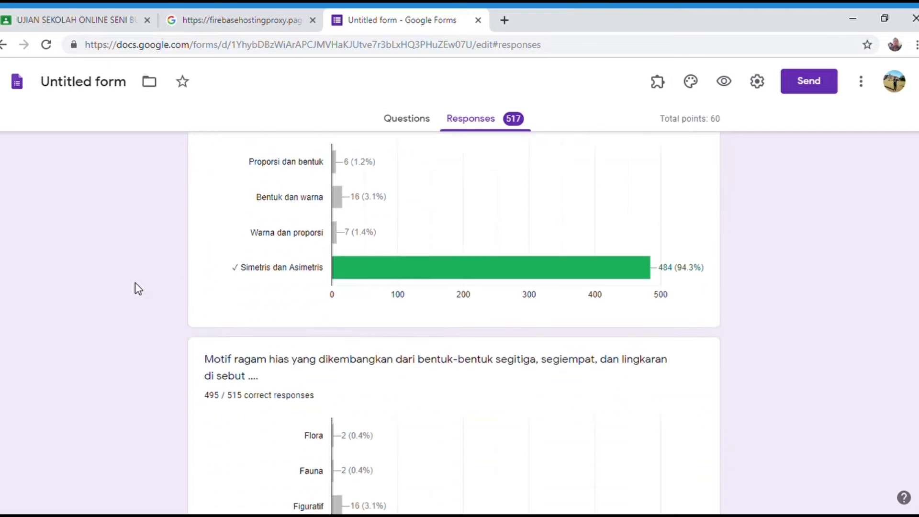
{"action": "scroll", "coordinate": [258, 271], "scroll_direction": "up", "scroll_amount": 20}
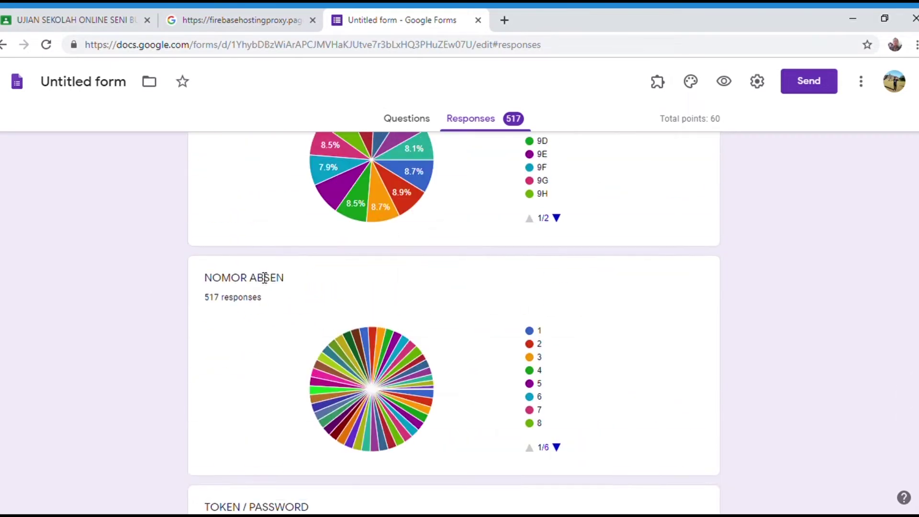
{"action": "scroll", "coordinate": [258, 271], "scroll_direction": "up", "scroll_amount": 15}
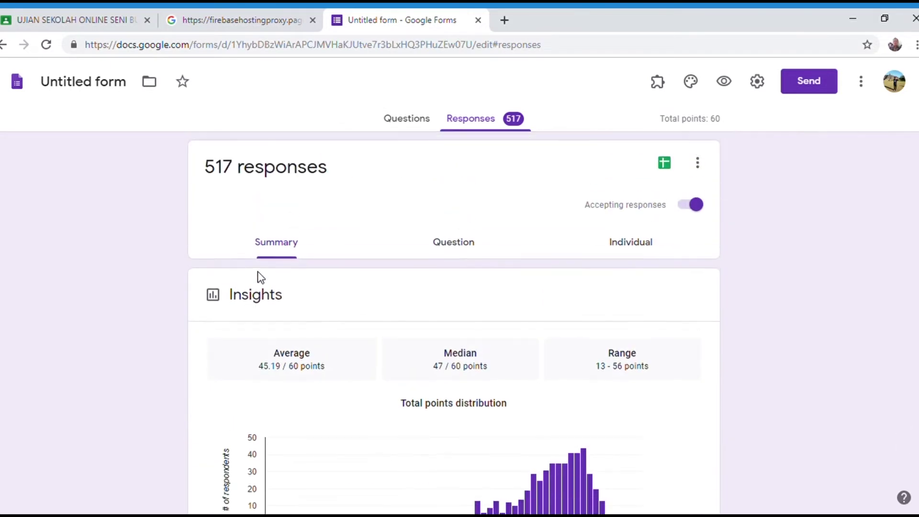
View the responses by question and look through the student name answers.
{"action": "left_click", "coordinate": [454, 243]}
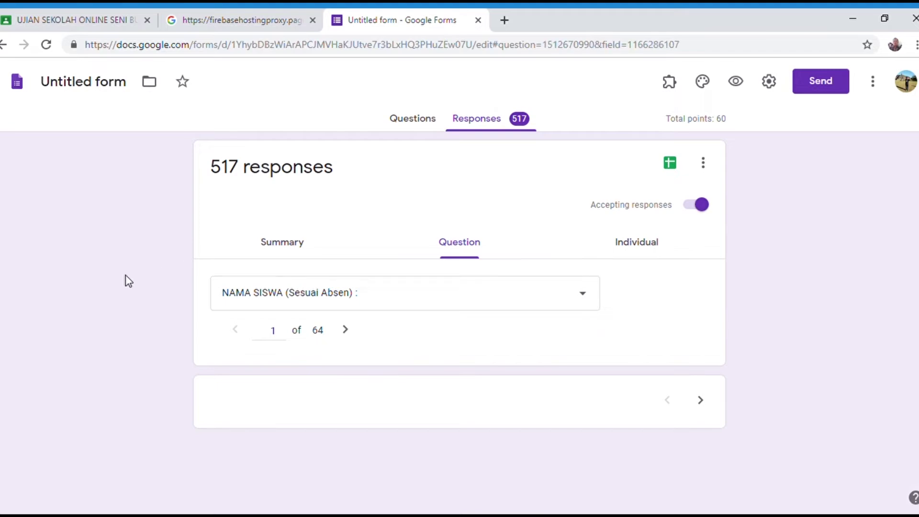
{"action": "scroll", "coordinate": [128, 281], "scroll_direction": "down", "scroll_amount": 20}
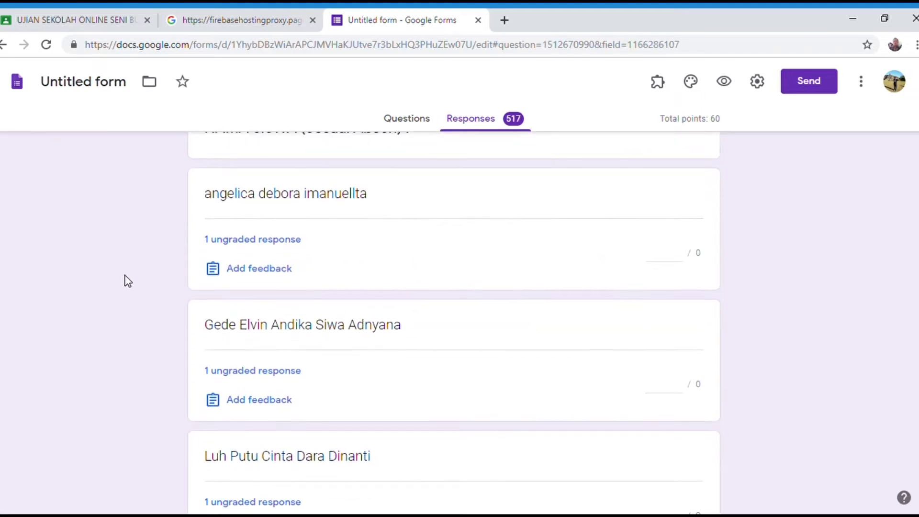
{"action": "scroll", "coordinate": [128, 281], "scroll_direction": "up", "scroll_amount": 20}
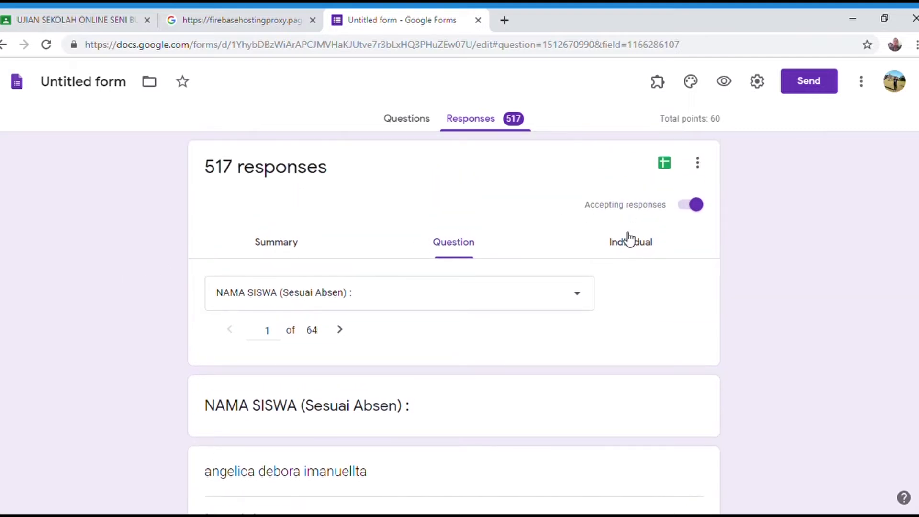
View the individual responses and look through the first student's scored exam submission.
{"action": "left_click", "coordinate": [636, 243]}
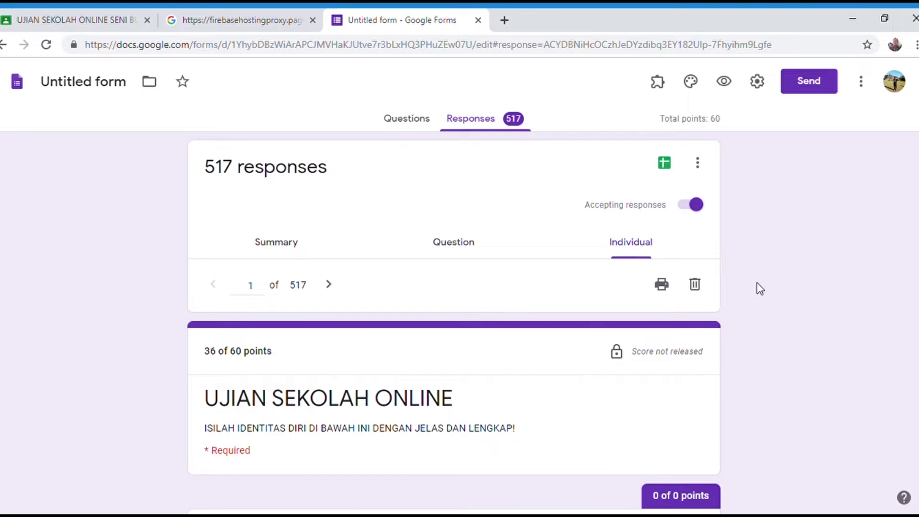
{"action": "scroll", "coordinate": [756, 282], "scroll_direction": "down", "scroll_amount": 12}
{"action": "scroll", "coordinate": [757, 282], "scroll_direction": "down", "scroll_amount": 4}
{"action": "scroll", "coordinate": [757, 282], "scroll_direction": "up", "scroll_amount": 7}
{"action": "scroll", "coordinate": [757, 282], "scroll_direction": "up", "scroll_amount": 8}
Open the form's linked responses spreadsheet and look through the timestamps, scores, student details and answers in its rows.
{"action": "left_click", "coordinate": [666, 164]}
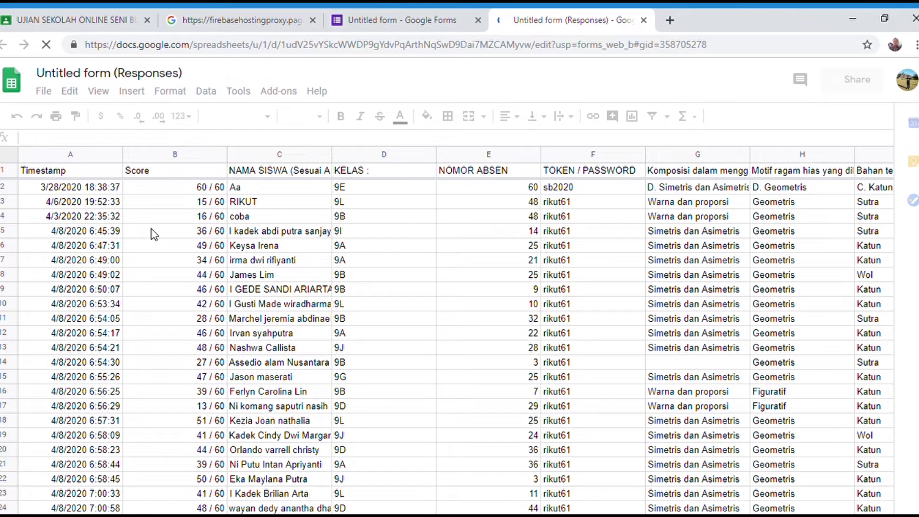
{"action": "scroll", "coordinate": [150, 233], "scroll_direction": "down", "scroll_amount": 20}
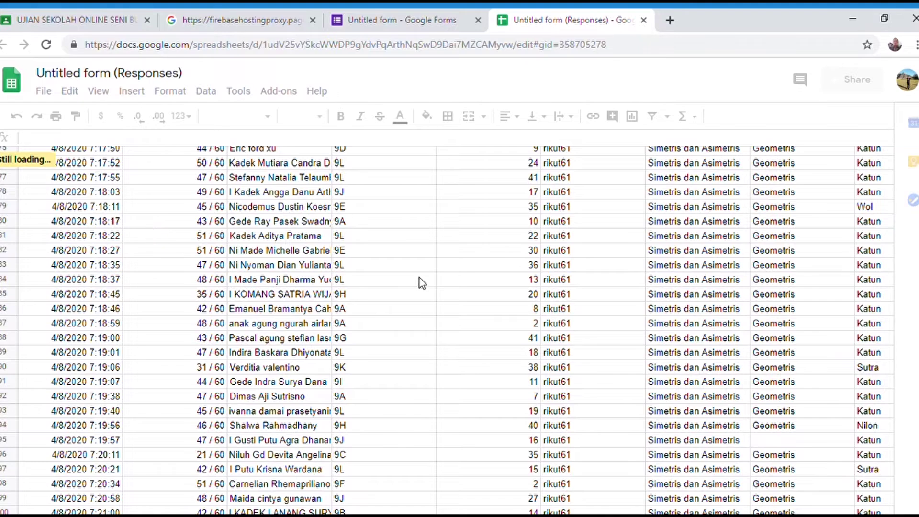
{"action": "scroll", "coordinate": [244, 265], "scroll_direction": "down", "scroll_amount": 15}
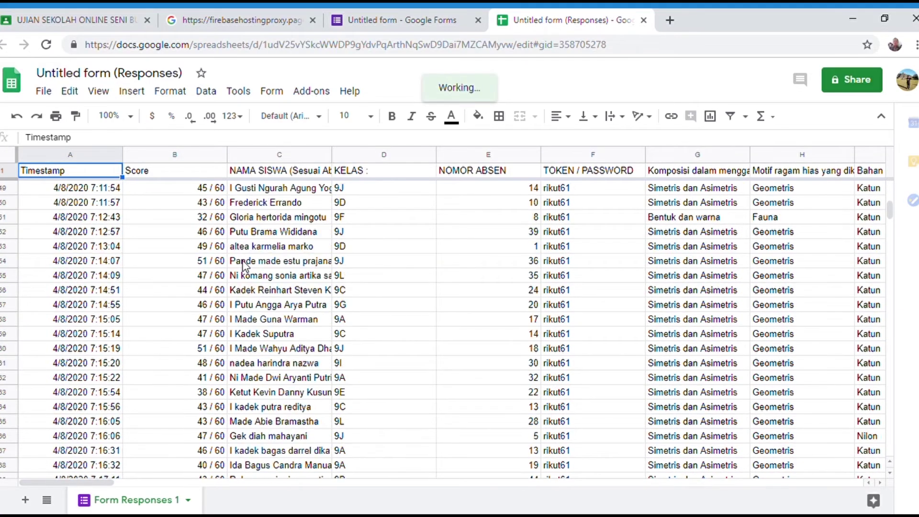
{"action": "scroll", "coordinate": [445, 328], "scroll_direction": "down", "scroll_amount": 20}
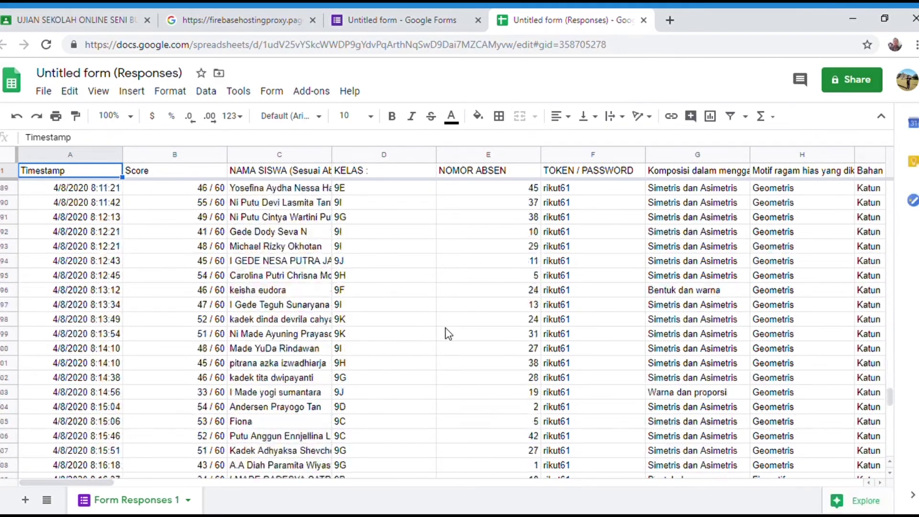
{"action": "scroll", "coordinate": [445, 327], "scroll_direction": "up", "scroll_amount": 12}
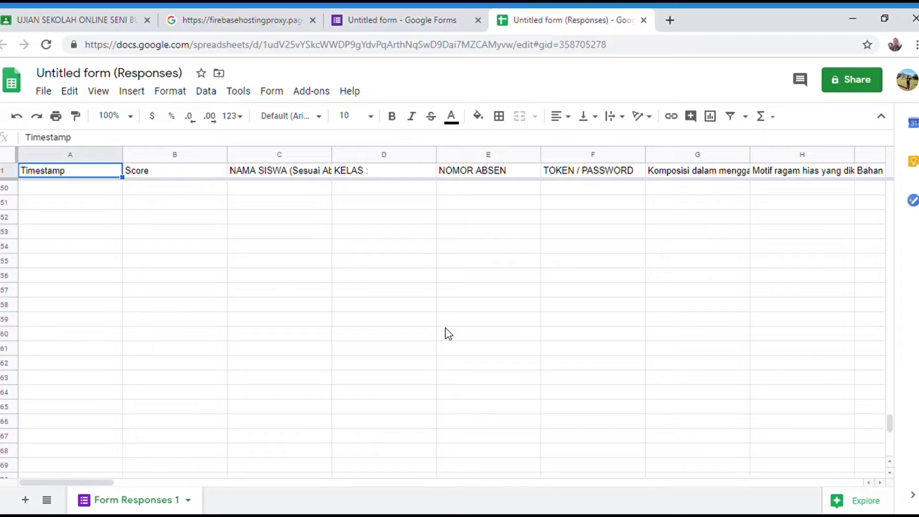
{"action": "scroll", "coordinate": [445, 334], "scroll_direction": "up", "scroll_amount": 9}
{"action": "scroll", "coordinate": [445, 328], "scroll_direction": "up", "scroll_amount": 15}
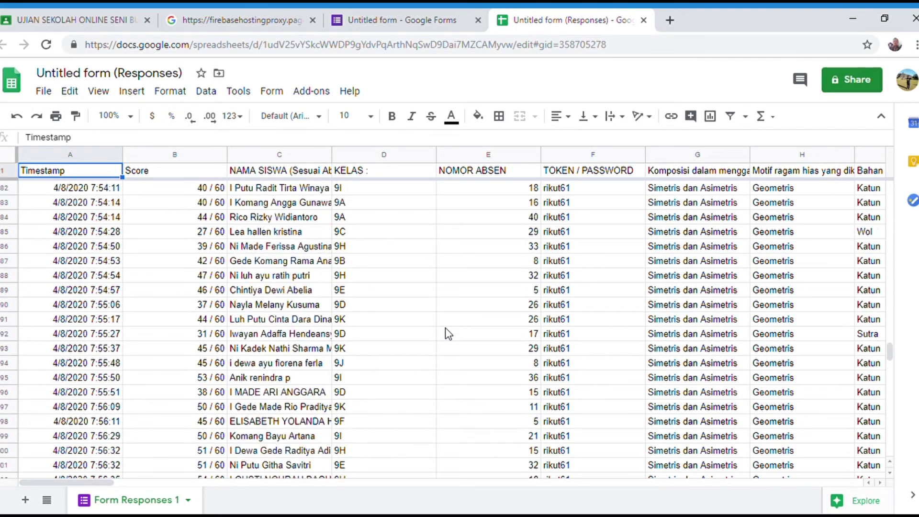
{"action": "scroll", "coordinate": [445, 333], "scroll_direction": "up", "scroll_amount": 13}
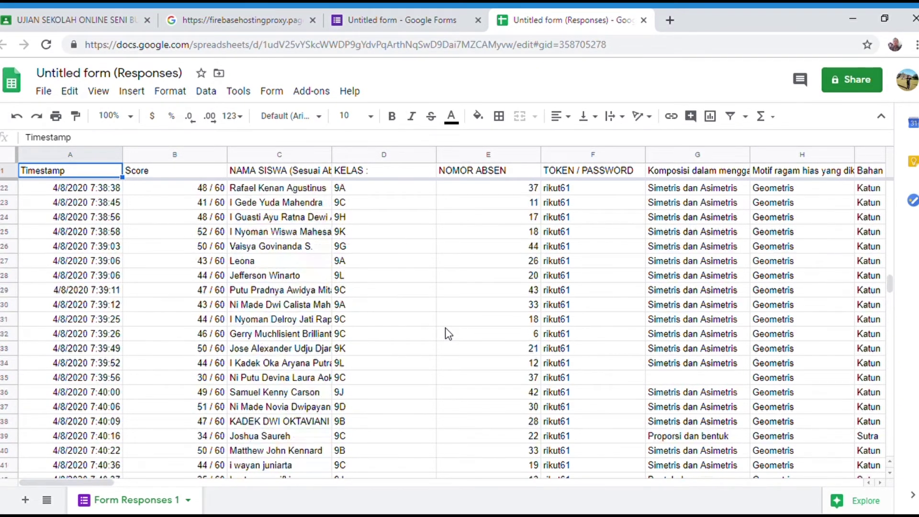
{"action": "scroll", "coordinate": [445, 328], "scroll_direction": "up", "scroll_amount": 9}
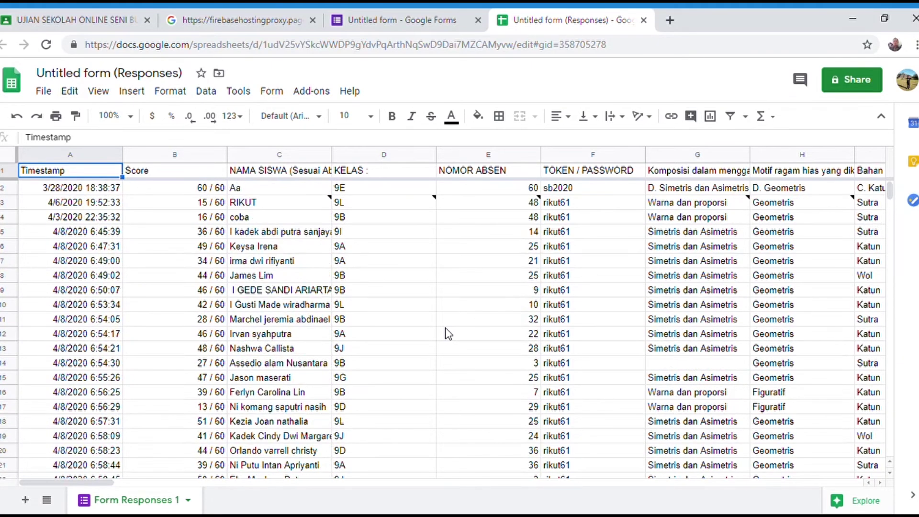
Select the whole response sheet and download the spreadsheet as a Microsoft Excel (.xlsx) file.
{"action": "left_click", "coordinate": [5, 160]}
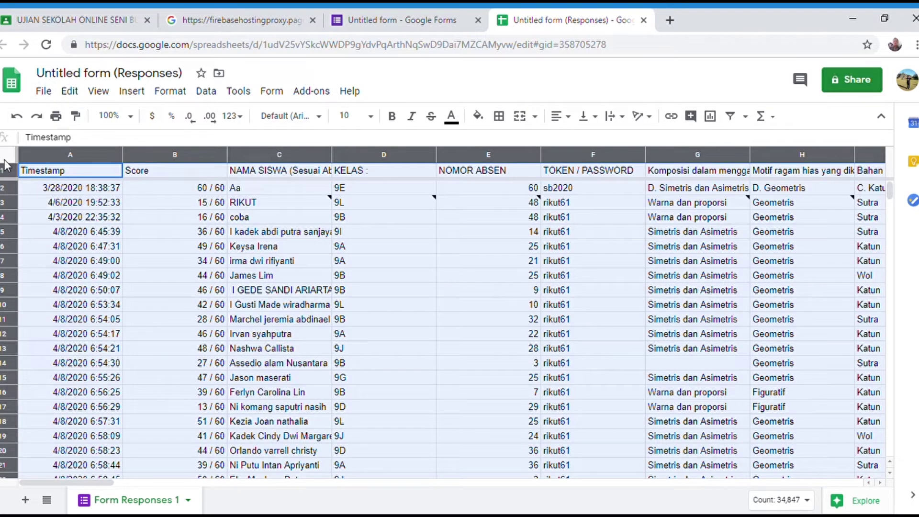
{"action": "left_click", "coordinate": [399, 280]}
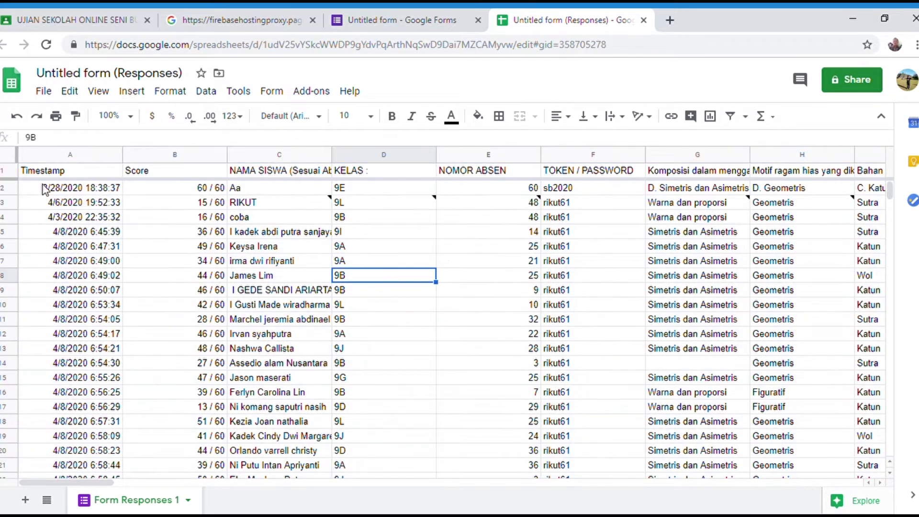
{"action": "left_click", "coordinate": [4, 162]}
{"action": "left_click", "coordinate": [44, 91]}
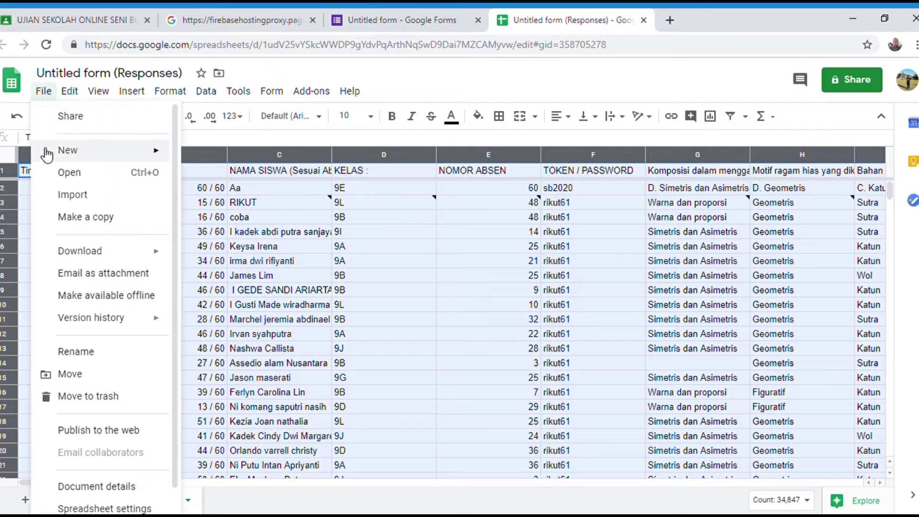
{"action": "mouse_move", "coordinate": [144, 254]}
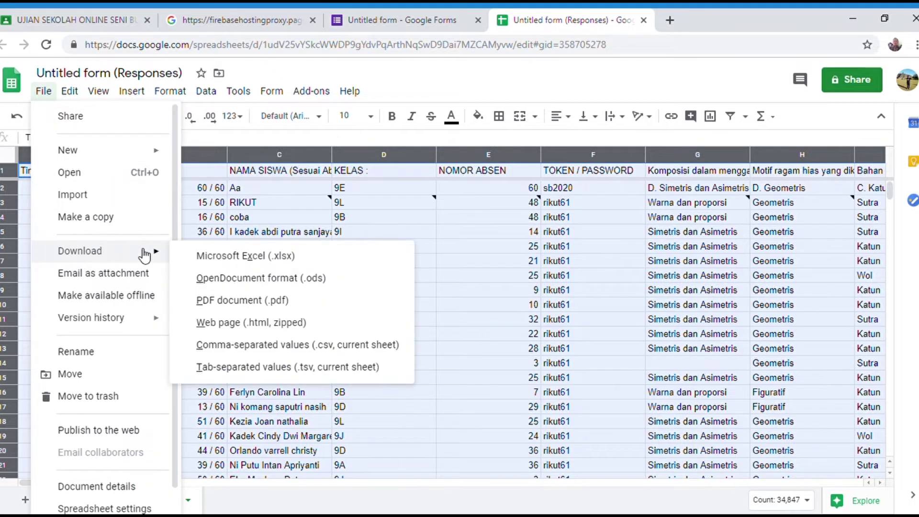
{"action": "left_click", "coordinate": [226, 259]}
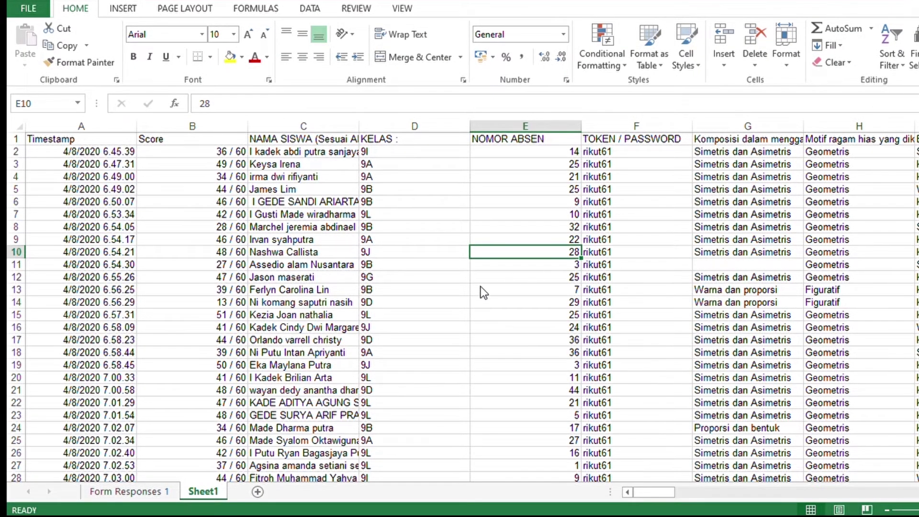
Switch to the downloaded responses in Excel and insert two blank columns before the Timestamp column on Sheet1.
{"action": "left_click", "coordinate": [66, 127]}
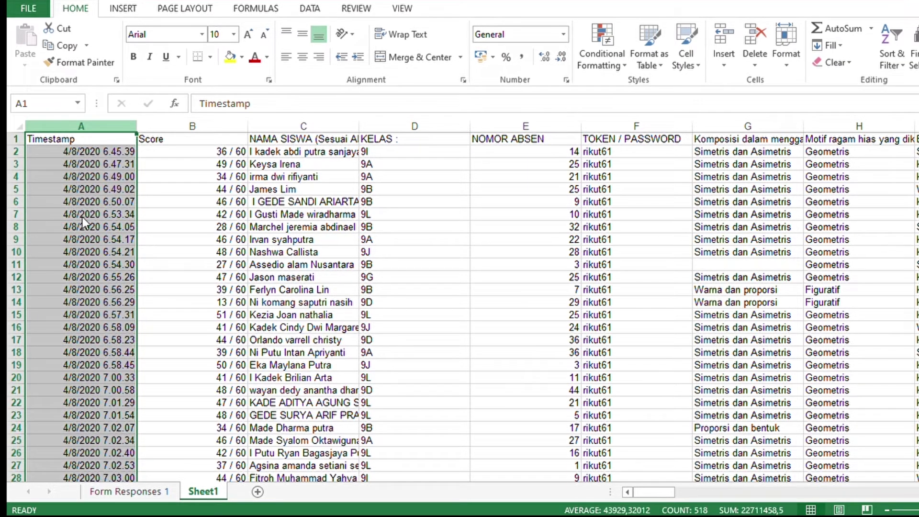
{"action": "key", "text": "ctrl+plus"}
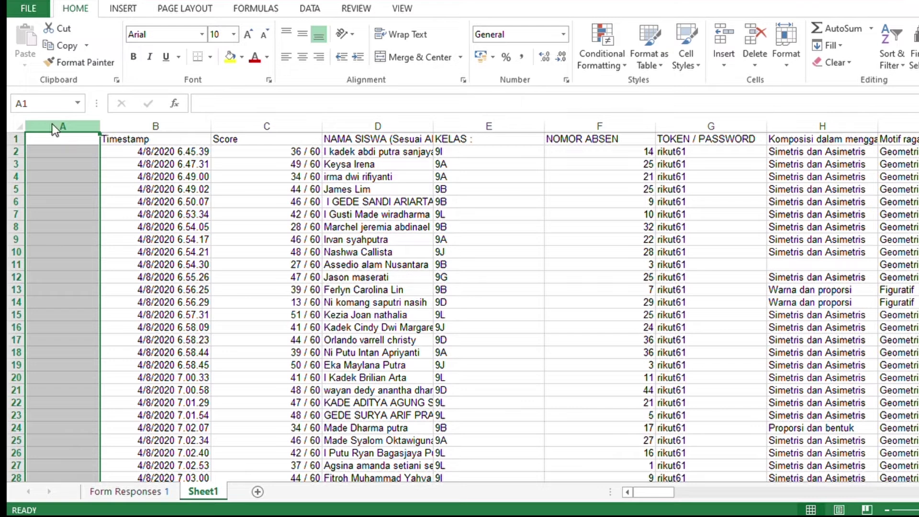
{"action": "key", "text": "ctrl+plus"}
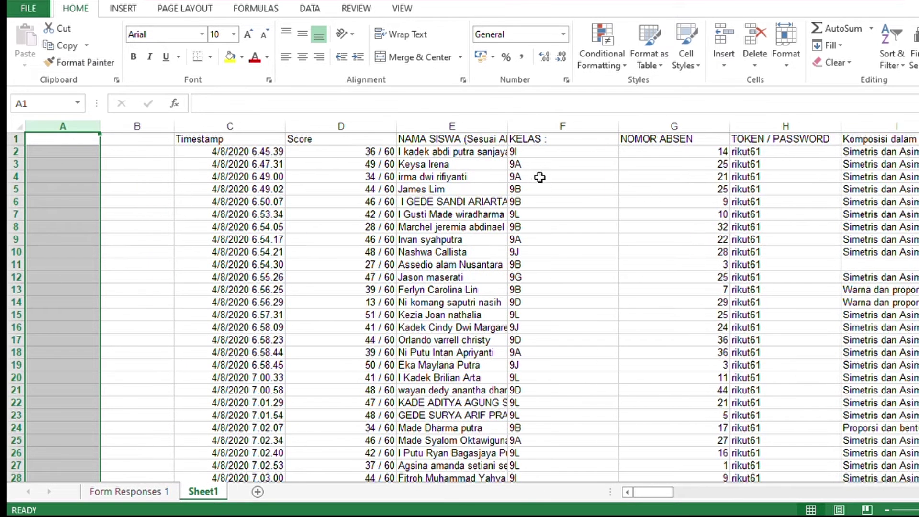
Copy all class values under the KELAS heading, F2 to F518, into column B starting at B2.
{"action": "left_click", "coordinate": [563, 171]}
{"action": "left_click_drag", "start_coordinate": [560, 153], "coordinate": [559, 432]}
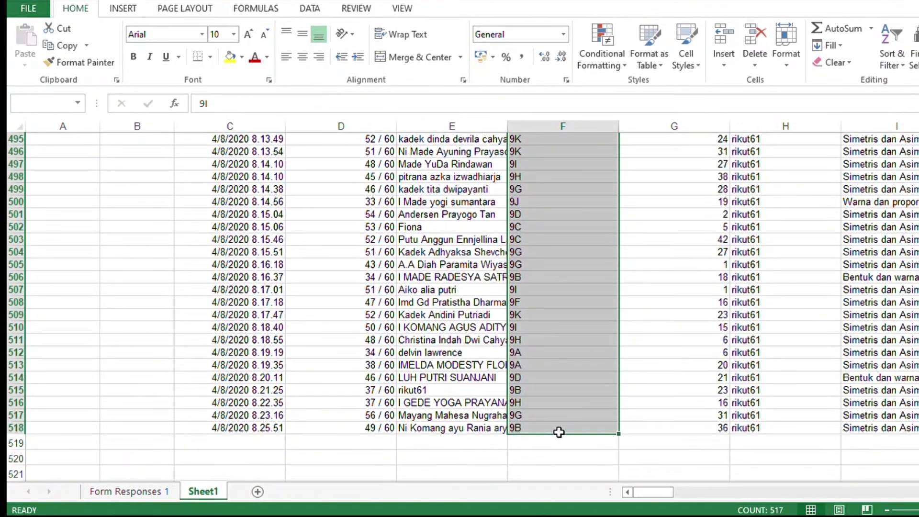
{"action": "key", "text": "ctrl+c"}
{"action": "scroll", "coordinate": [527, 335], "scroll_direction": "up", "scroll_amount": 6}
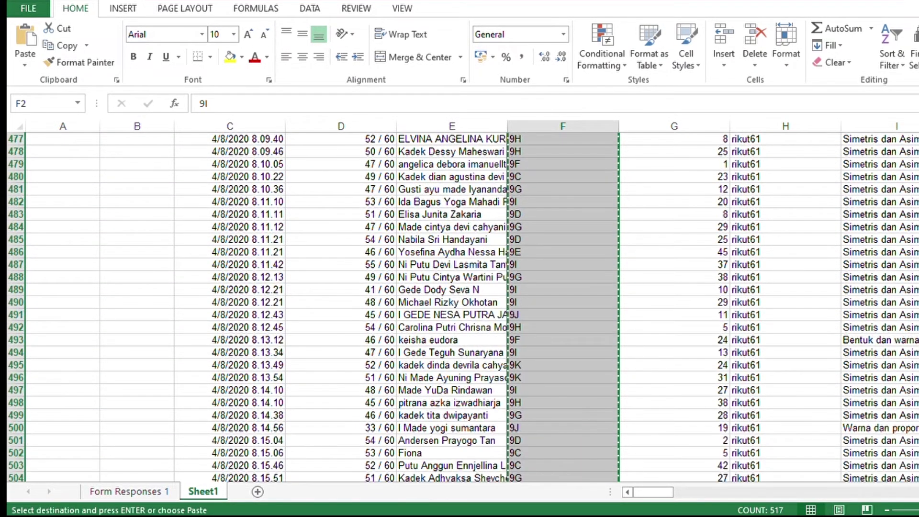
{"action": "scroll", "coordinate": [674, 141], "scroll_direction": "up", "scroll_amount": 20}
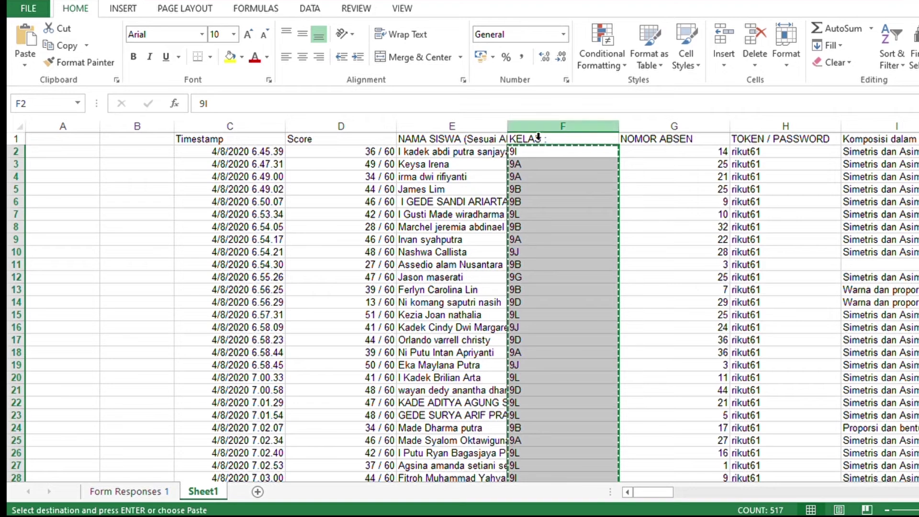
{"action": "left_click", "coordinate": [123, 152]}
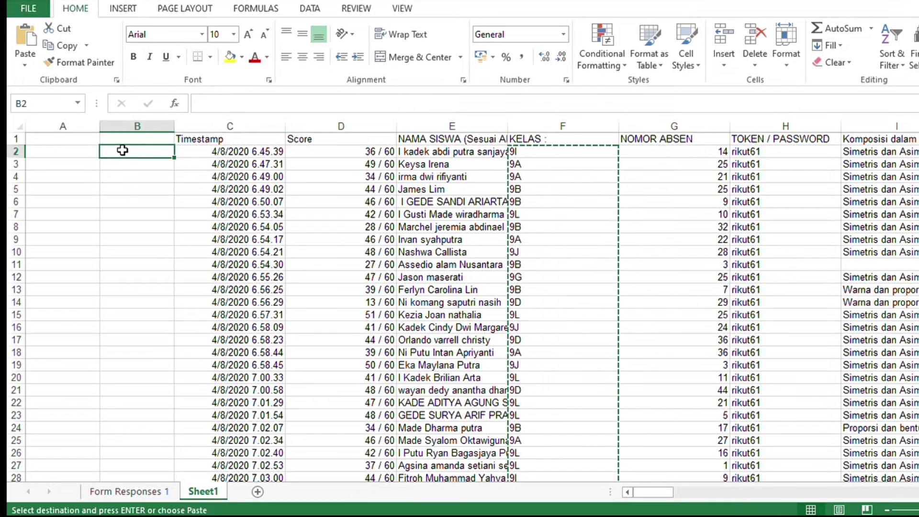
{"action": "key", "text": "ctrl+v"}
Enter 9A in cell A2 beside the copied class values.
{"action": "left_click", "coordinate": [56, 151]}
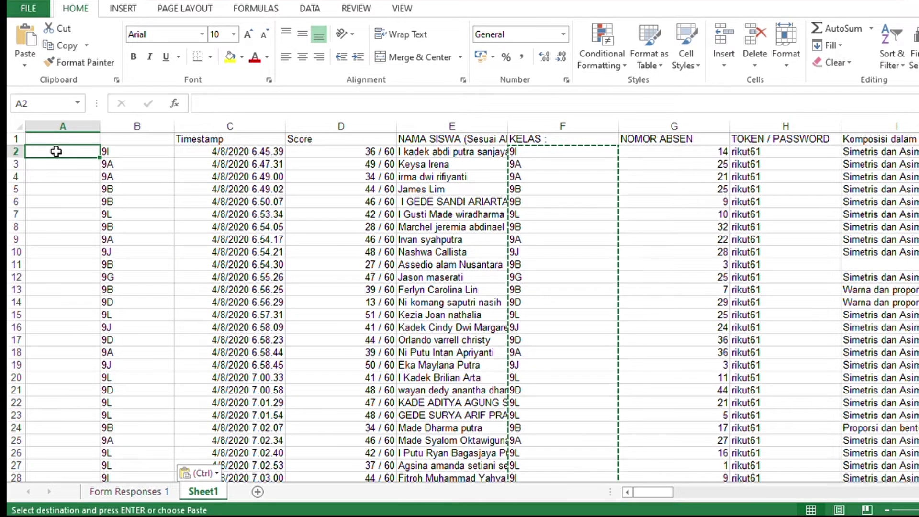
{"action": "type", "text": "9A"}
{"action": "key", "text": "Return"}
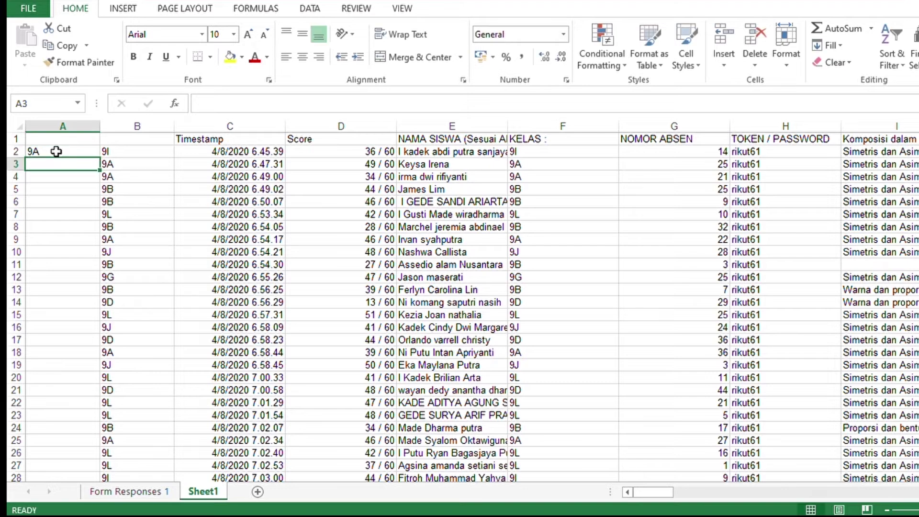
Sort the response rows from B2 through BQ518 in ascending order by the class values in column B.
{"action": "left_click_drag", "start_coordinate": [134, 155], "coordinate": [884, 418]}
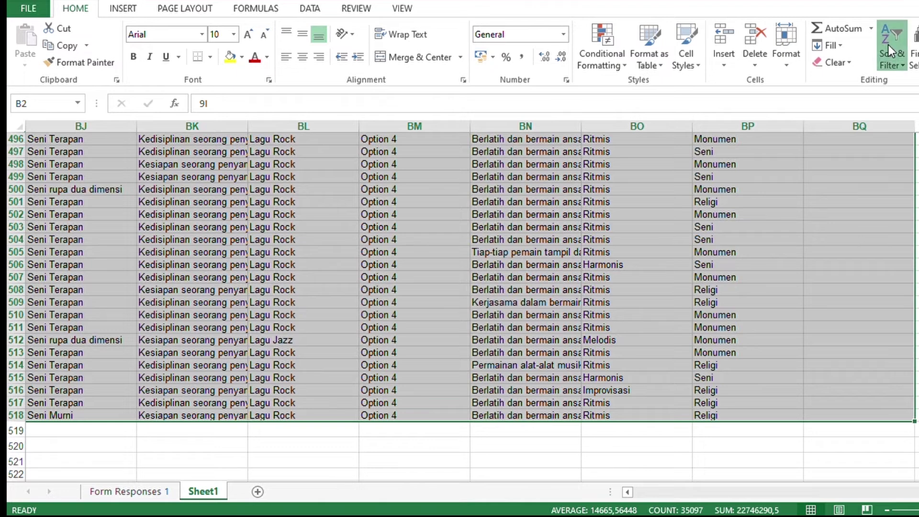
{"action": "left_click", "coordinate": [896, 78]}
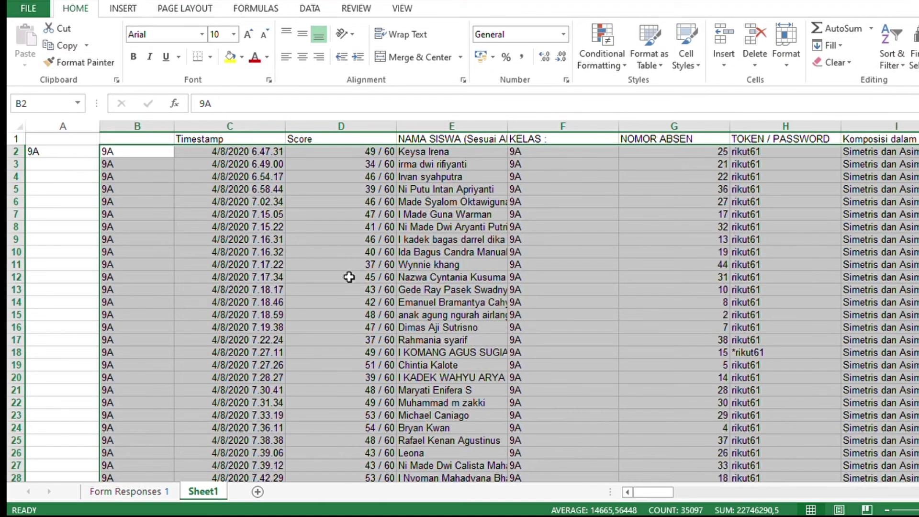
{"action": "left_click", "coordinate": [139, 192]}
{"action": "left_click", "coordinate": [139, 191]}
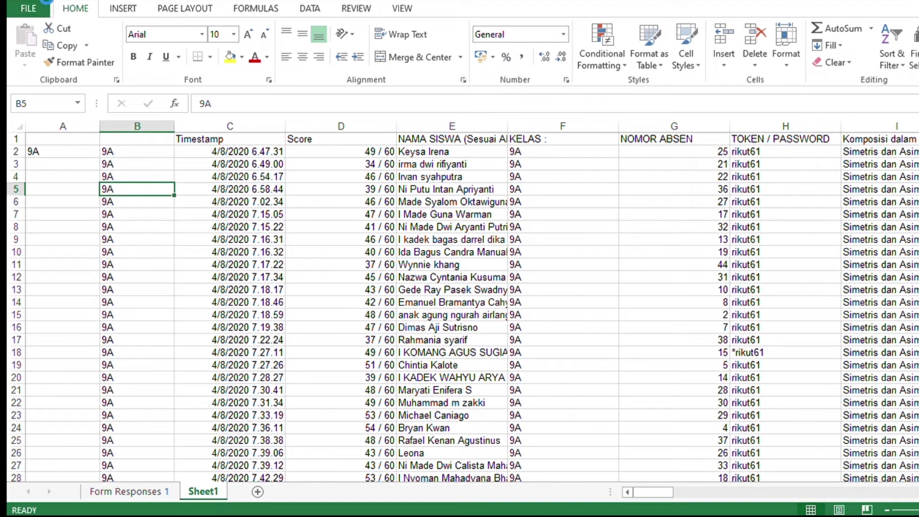
{"action": "left_click", "coordinate": [131, 289]}
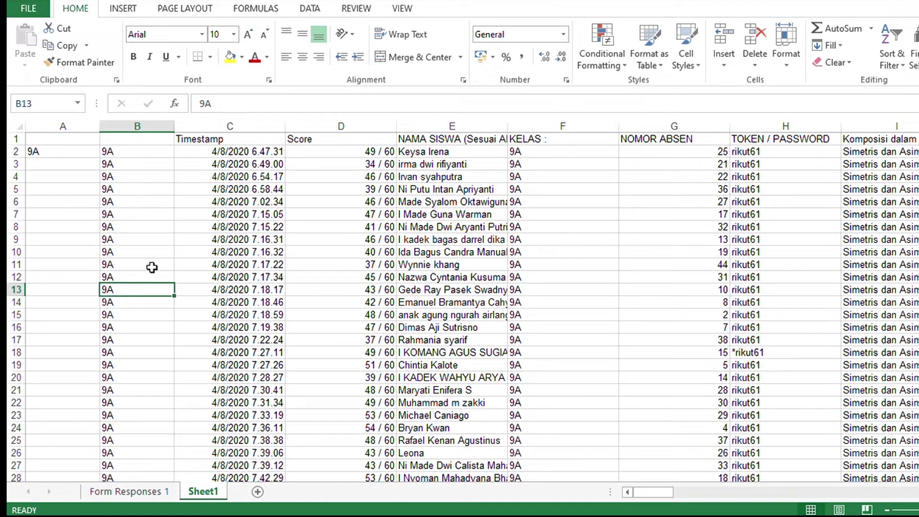
Add eleven blank worksheets after Sheet1 and widen the worksheet strip until every sheet name fits.
{"action": "left_click", "coordinate": [257, 493]}
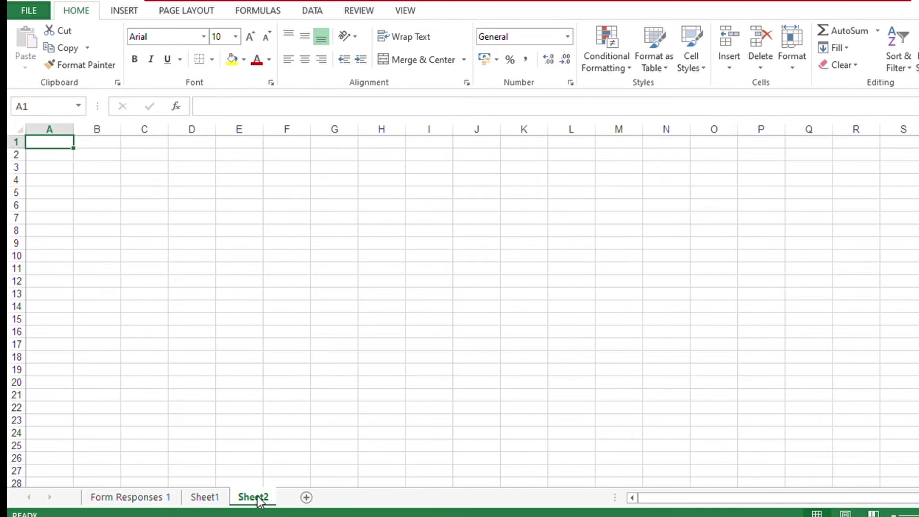
{"action": "left_click", "coordinate": [303, 495]}
{"action": "left_click", "coordinate": [351, 495]}
{"action": "left_click", "coordinate": [400, 496]}
{"action": "left_click", "coordinate": [452, 497]}
{"action": "left_click", "coordinate": [501, 498]}
{"action": "left_click", "coordinate": [545, 498]}
{"action": "left_click", "coordinate": [493, 498]}
{"action": "left_click", "coordinate": [551, 498]}
{"action": "left_click", "coordinate": [550, 498]}
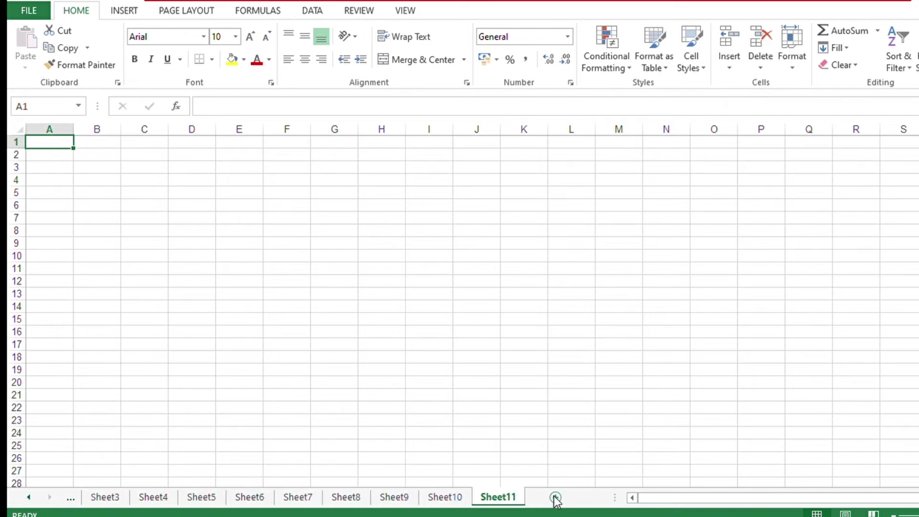
{"action": "left_click", "coordinate": [554, 498]}
{"action": "left_click", "coordinate": [619, 369]}
{"action": "left_click", "coordinate": [23, 498]}
{"action": "left_click_drag", "start_coordinate": [615, 498], "coordinate": [850, 498]}
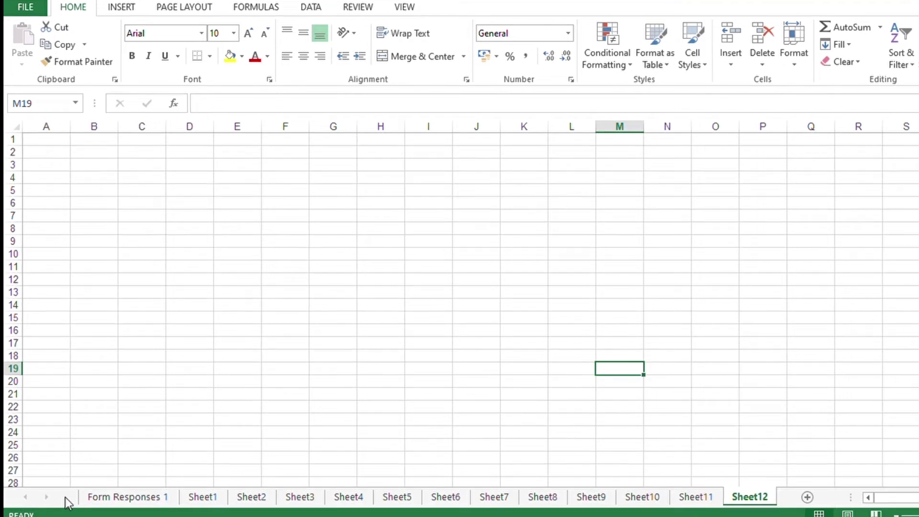
Examine the sorted response rows and where the class values in column B change from one class to another.
{"action": "left_click", "coordinate": [203, 497]}
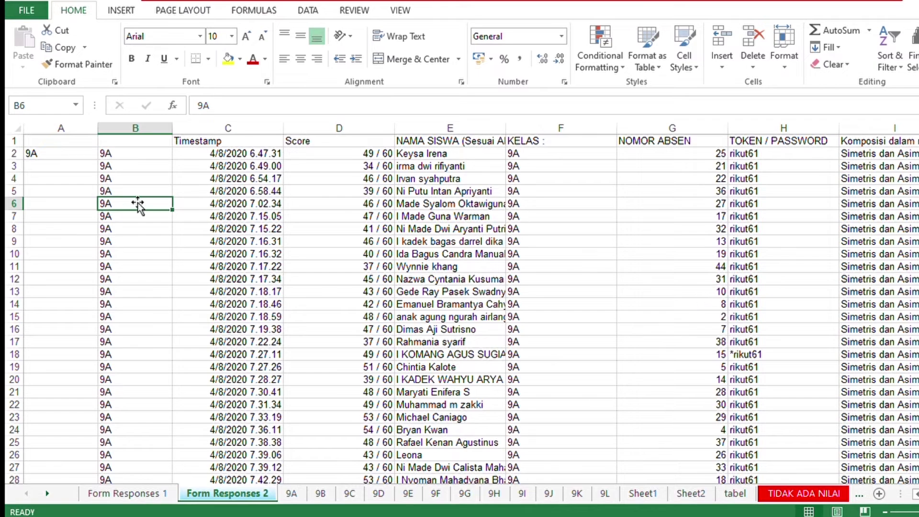
{"action": "left_click", "coordinate": [110, 154]}
{"action": "scroll", "coordinate": [113, 158], "scroll_direction": "down", "scroll_amount": 10}
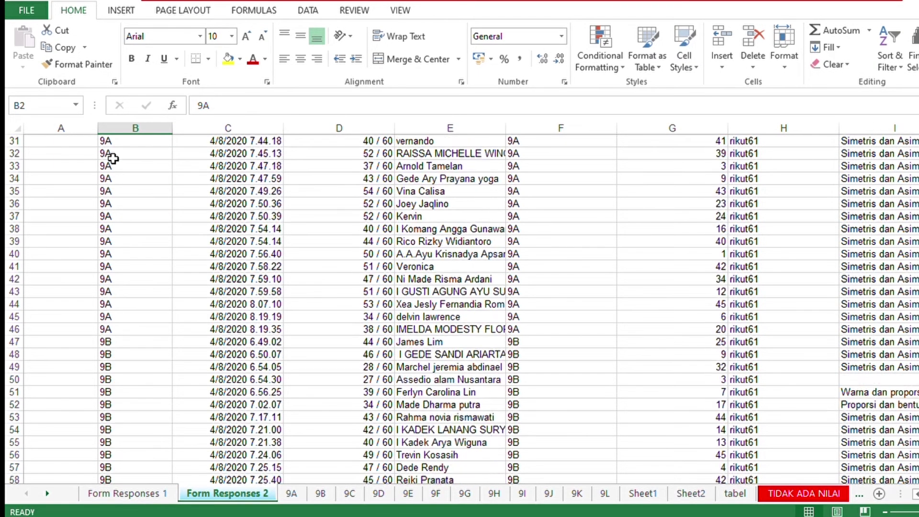
{"action": "scroll", "coordinate": [113, 158], "scroll_direction": "down", "scroll_amount": 11}
{"action": "scroll", "coordinate": [113, 158], "scroll_direction": "up", "scroll_amount": 19}
{"action": "scroll", "coordinate": [113, 158], "scroll_direction": "up", "scroll_amount": 2}
On sheet 9A, enter the formula =E8 in the first SKOR cell, F8.
{"action": "left_click", "coordinate": [292, 494]}
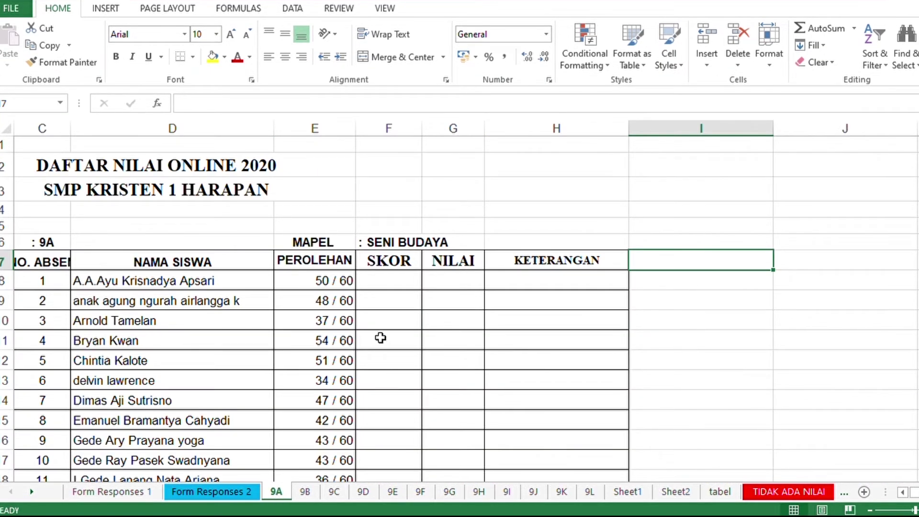
{"action": "left_click", "coordinate": [386, 282]}
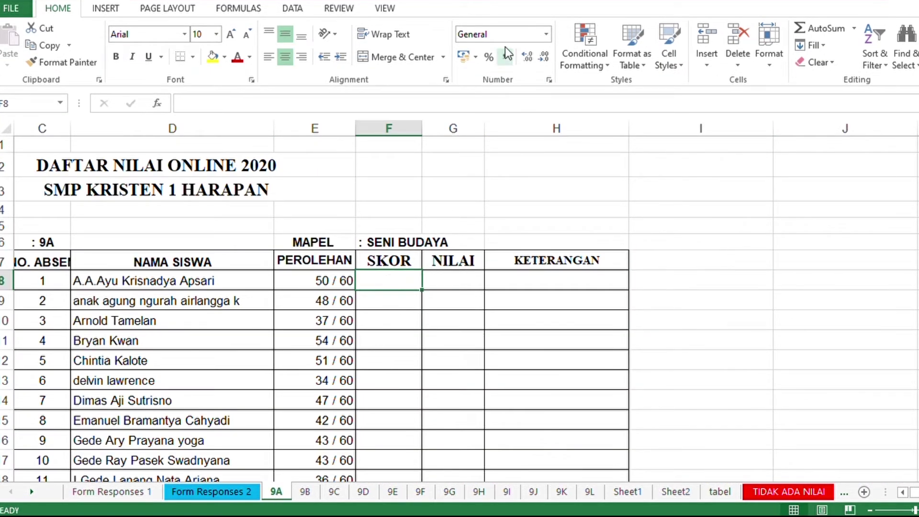
{"action": "type", "text": "="}
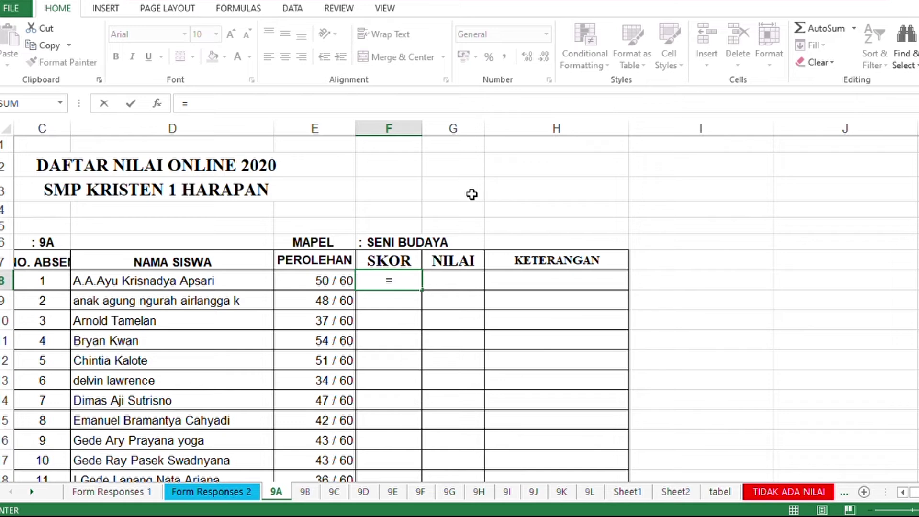
{"action": "left_click", "coordinate": [317, 282]}
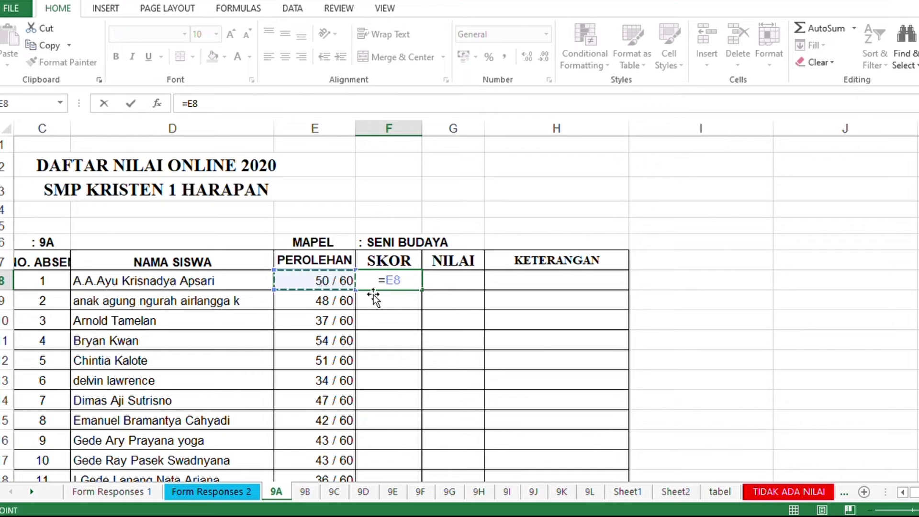
{"action": "key", "text": "Return"}
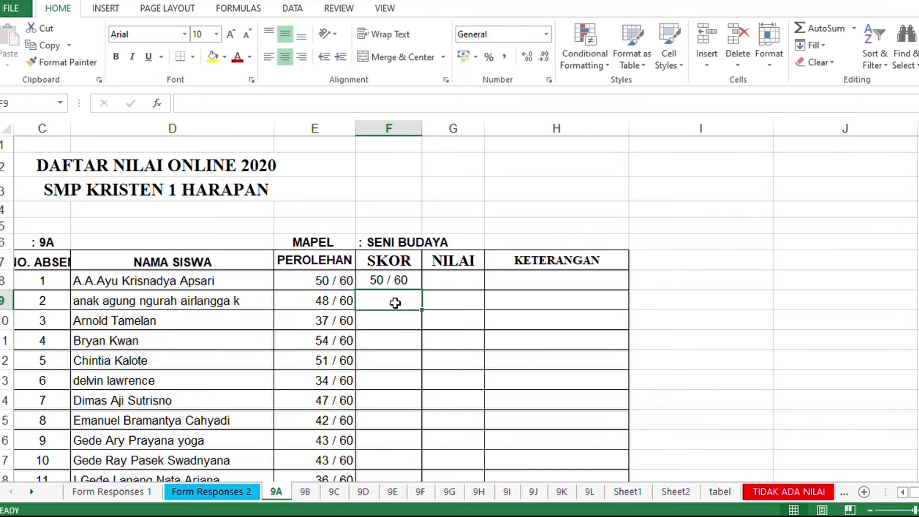
Set the number format of F8 to General and fill its formula down the SKOR column for all students.
{"action": "left_click", "coordinate": [396, 281]}
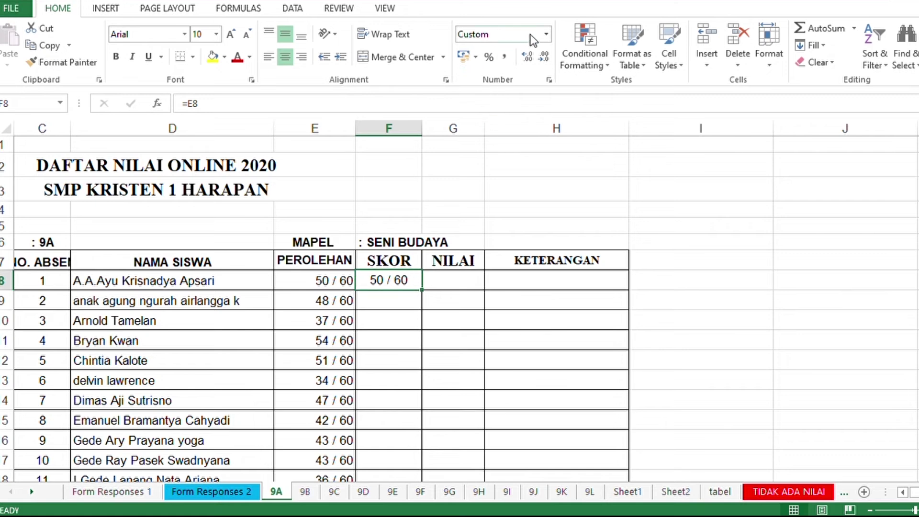
{"action": "left_click", "coordinate": [545, 34]}
{"action": "left_click", "coordinate": [522, 57]}
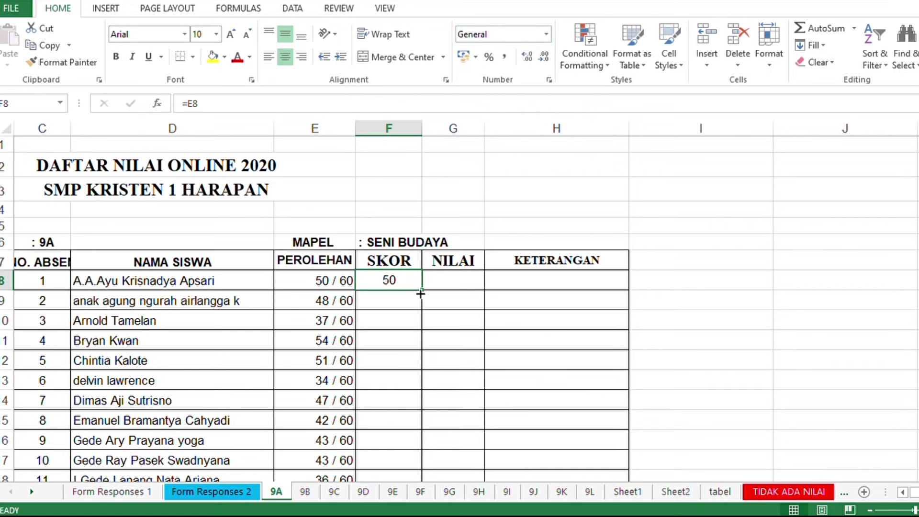
{"action": "double_click", "coordinate": [420, 293]}
Enter the grade formula =((LEFT(F8;2))/6)*10 in the first NILAI cell, G8.
{"action": "left_click", "coordinate": [451, 283]}
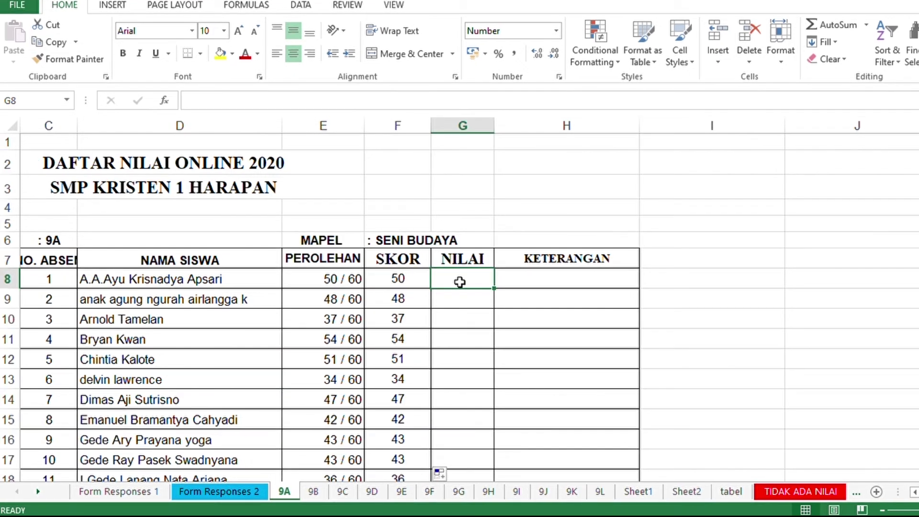
{"action": "type", "text": "=((l"}
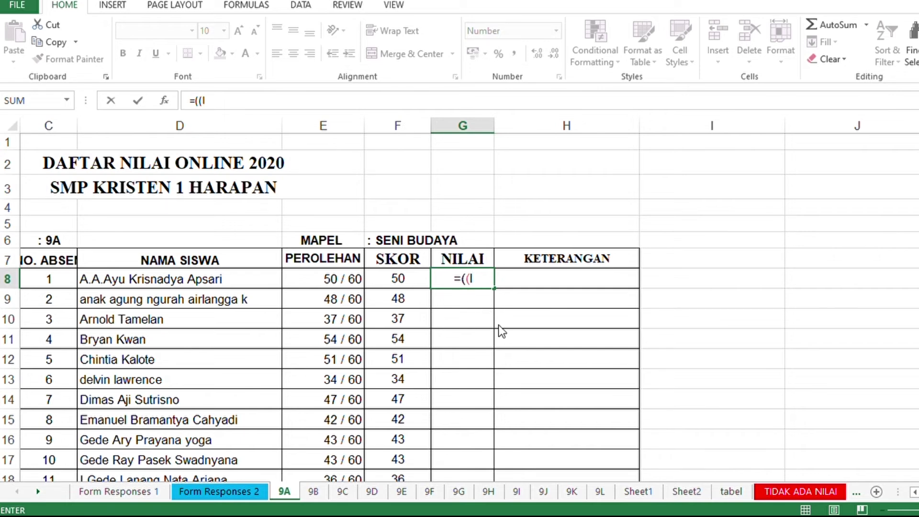
{"action": "type", "text": "eft("}
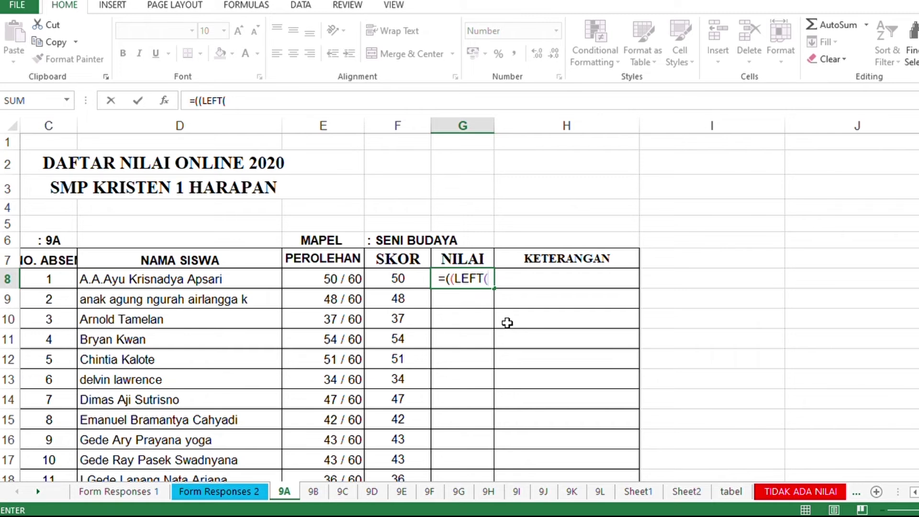
{"action": "left_click", "coordinate": [407, 284]}
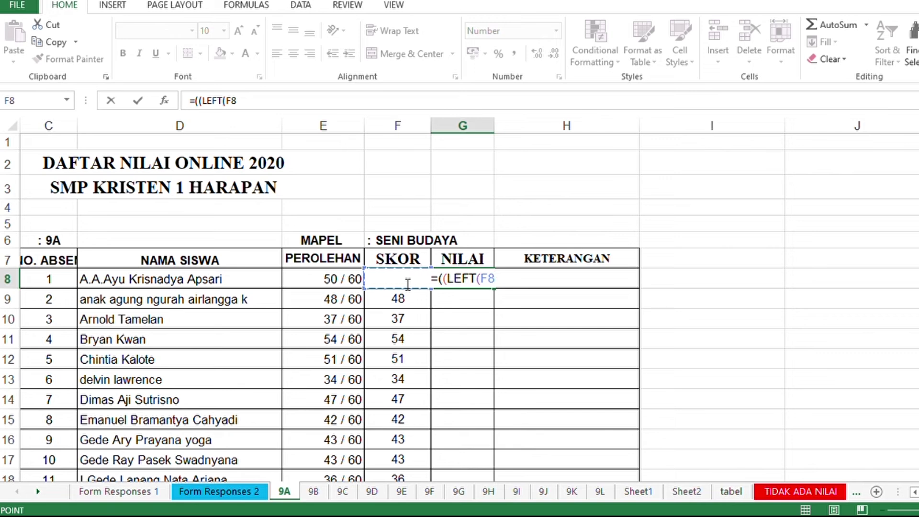
{"action": "type", "text": ";"}
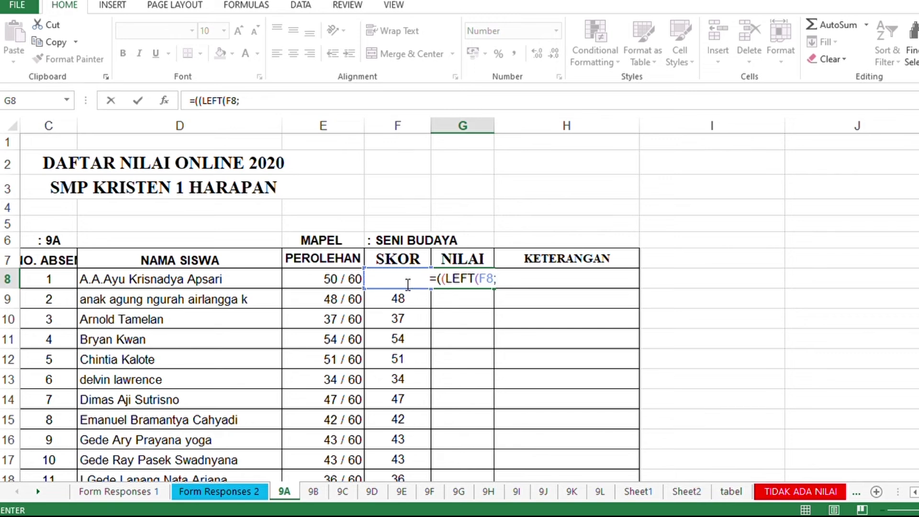
{"action": "type", "text": "2"}
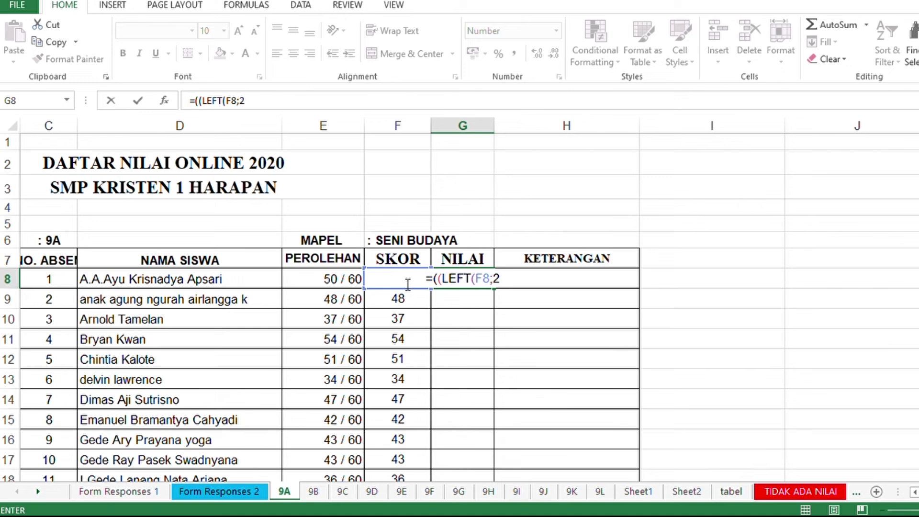
{"action": "type", "text": "))"}
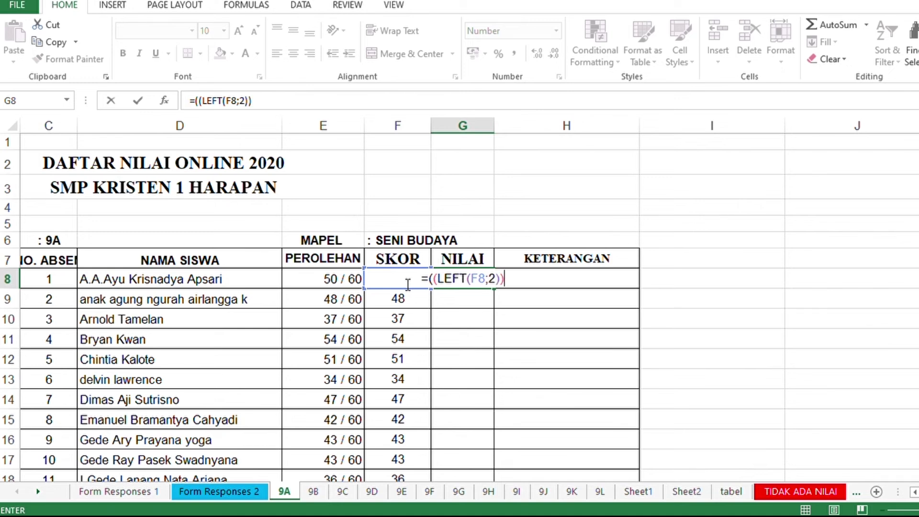
{"action": "type", "text": "/6"}
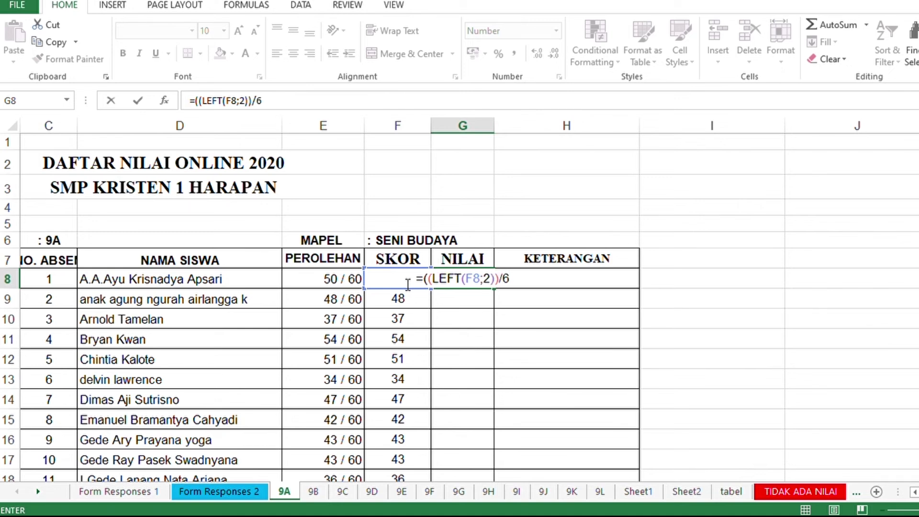
{"action": "type", "text": ")"}
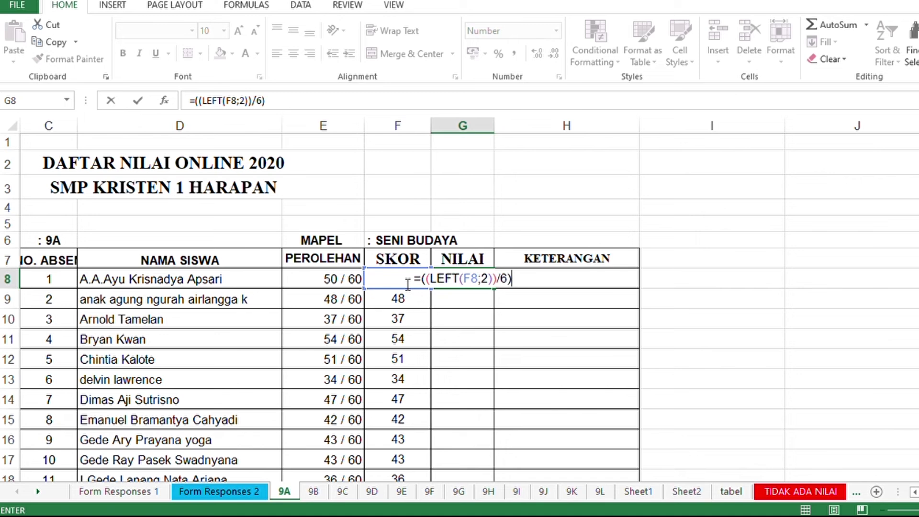
{"action": "type", "text": "*"}
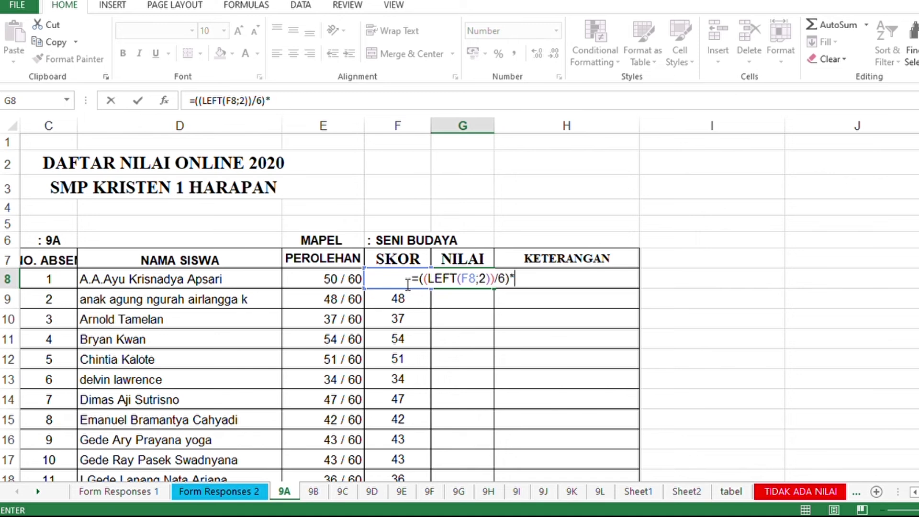
{"action": "type", "text": "10"}
{"action": "key", "text": "Return"}
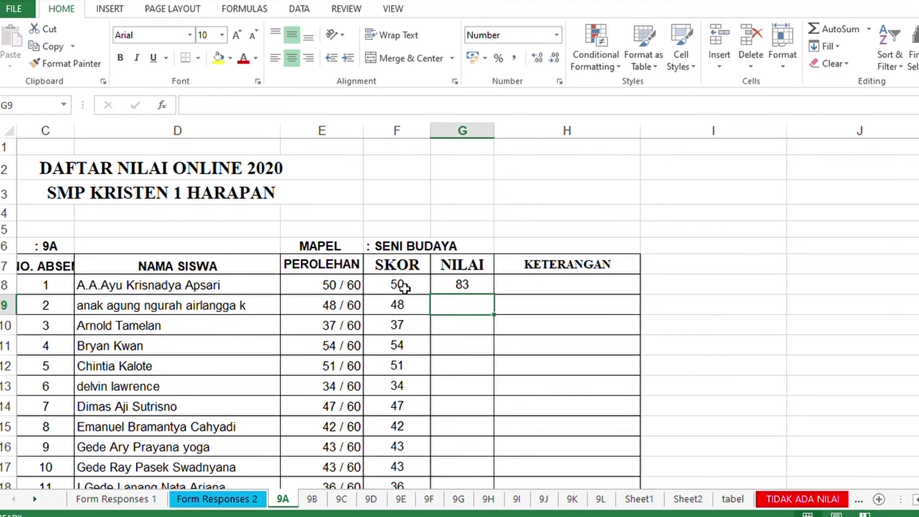
Fill the G8 grade formula down the NILAI column to G52 and check the filled rows.
{"action": "left_click", "coordinate": [462, 286]}
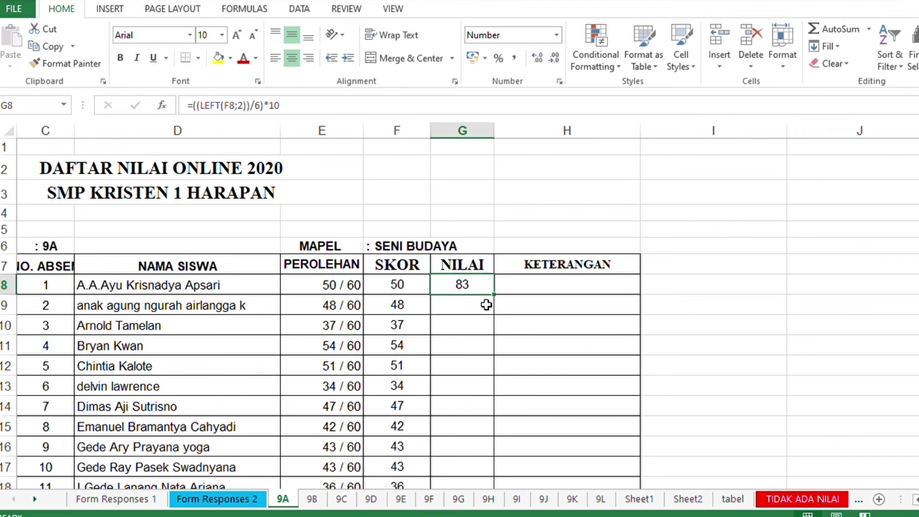
{"action": "double_click", "coordinate": [494, 296]}
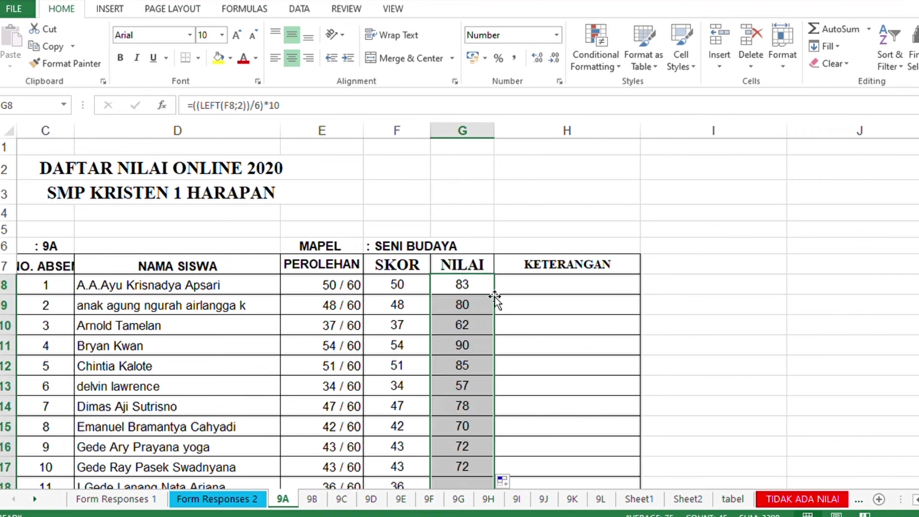
{"action": "scroll", "coordinate": [495, 300], "scroll_direction": "down", "scroll_amount": 12}
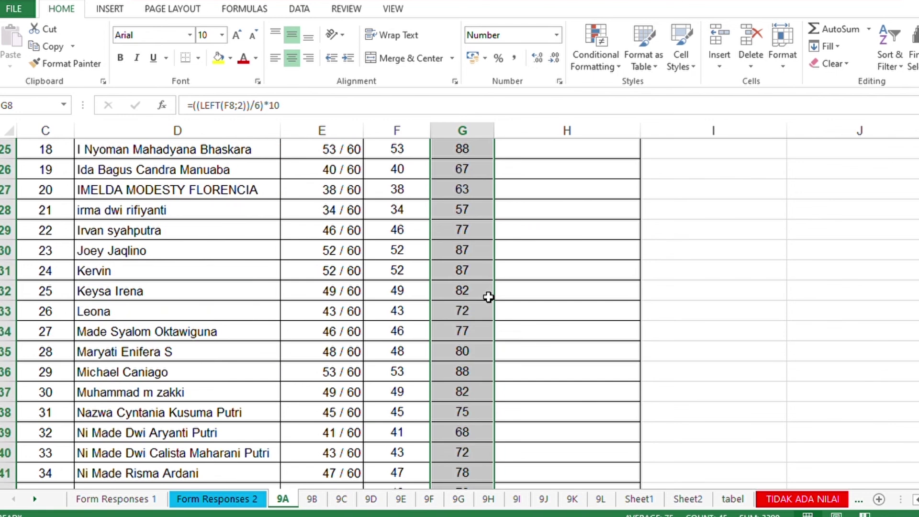
{"action": "scroll", "coordinate": [488, 297], "scroll_direction": "down", "scroll_amount": 1}
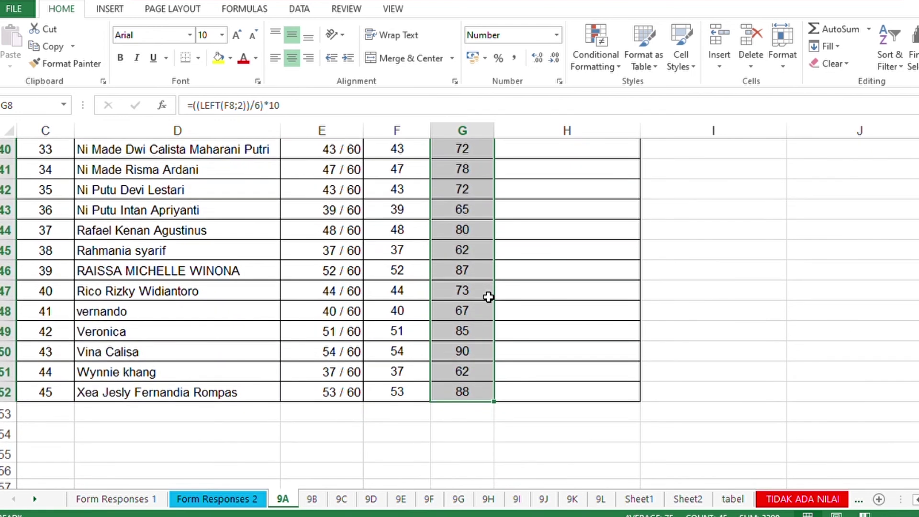
{"action": "scroll", "coordinate": [488, 297], "scroll_direction": "up", "scroll_amount": 13}
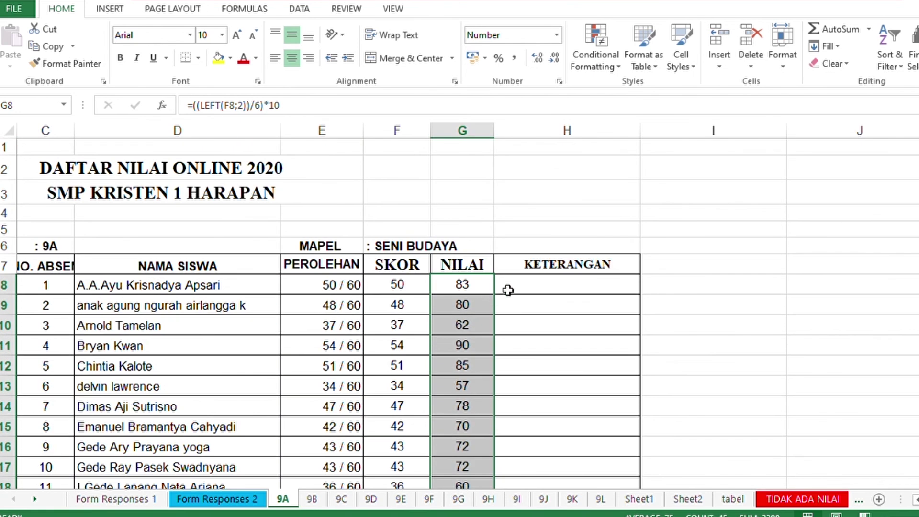